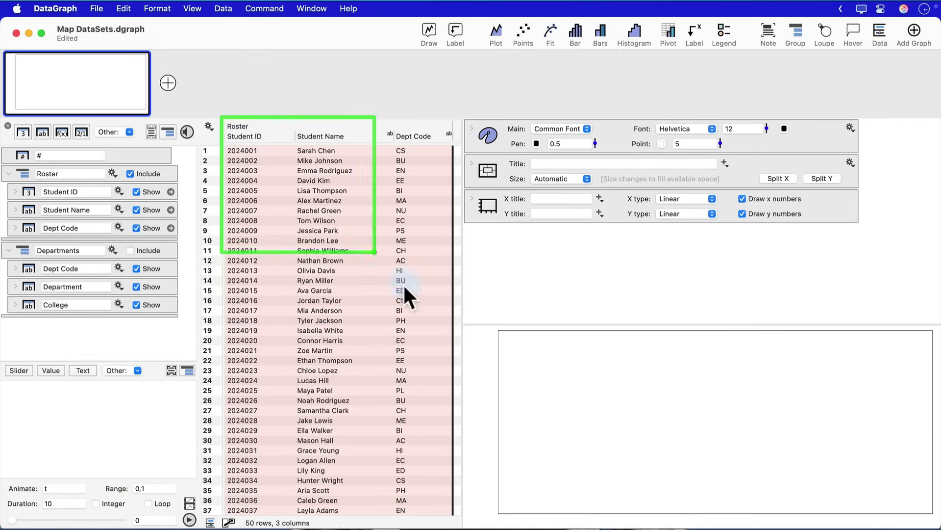
Widen the table area and include the Departments table's Dept Code, Department and College columns beside the Roster.
mouse_move(403, 284)
mouse_down()
mouse_move(458, 437)
mouse_move(455, 510)
mouse_up()
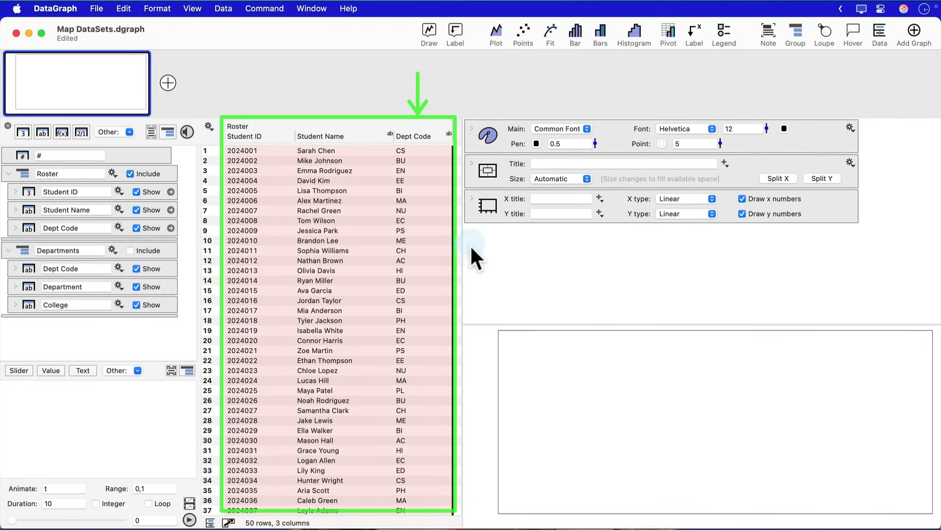
drag(463, 250, 785, 275)
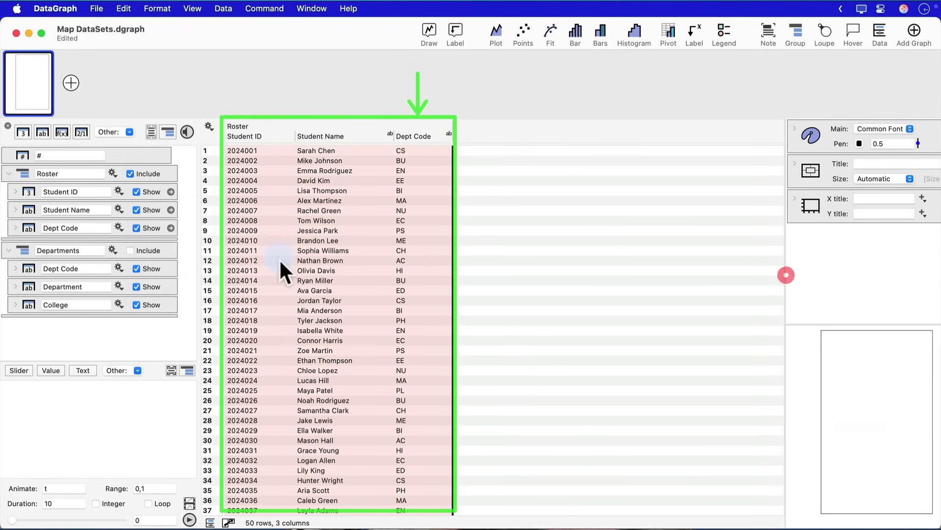
click(138, 252)
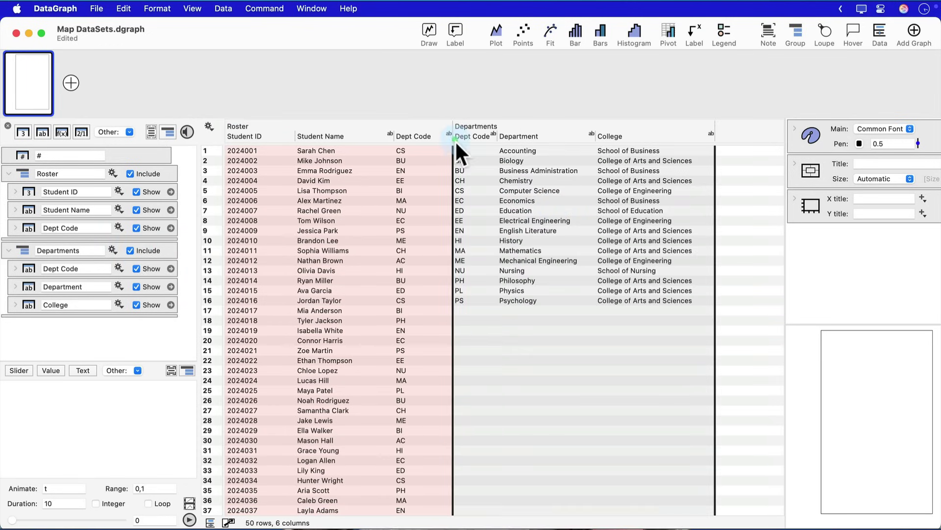
mouse_move(454, 142)
mouse_down()
mouse_move(467, 166)
mouse_move(681, 299)
mouse_move(717, 307)
mouse_up()
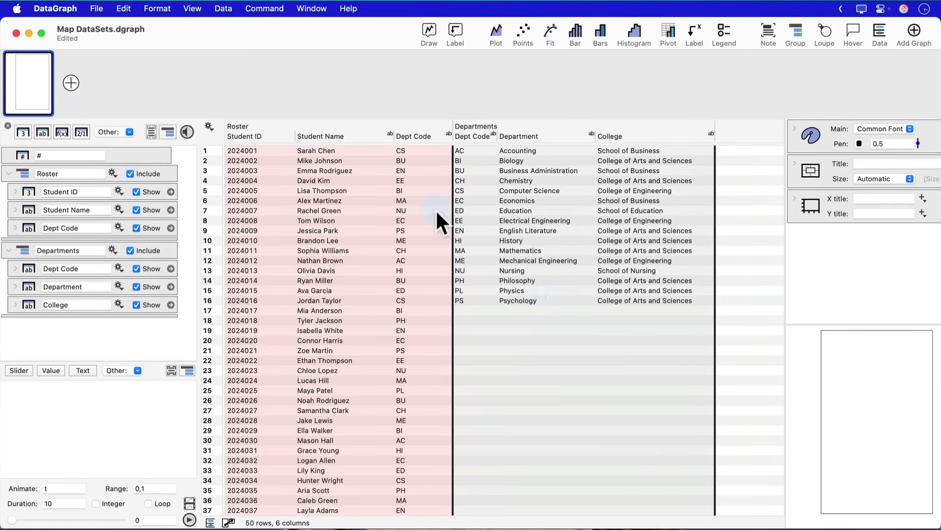
Map the Roster's Dept Code to a new Department column and widen it.
click(421, 139)
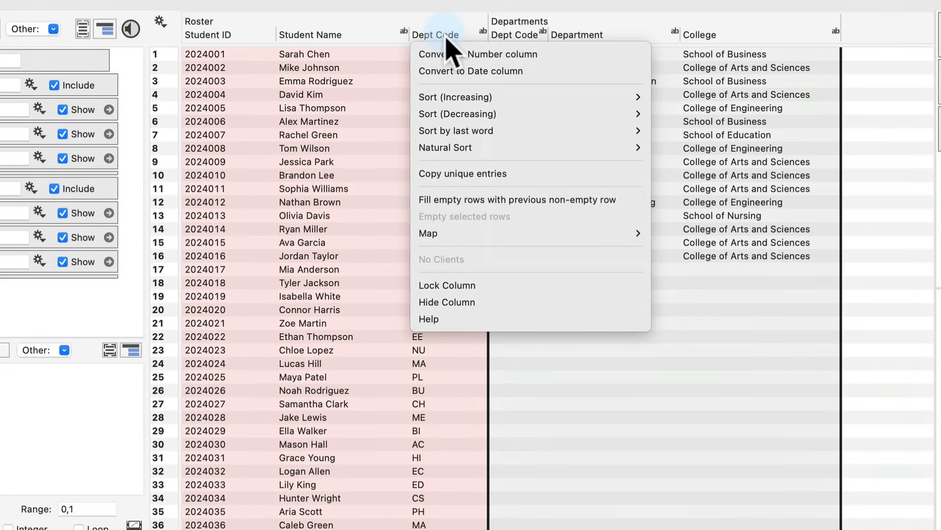
click(444, 234)
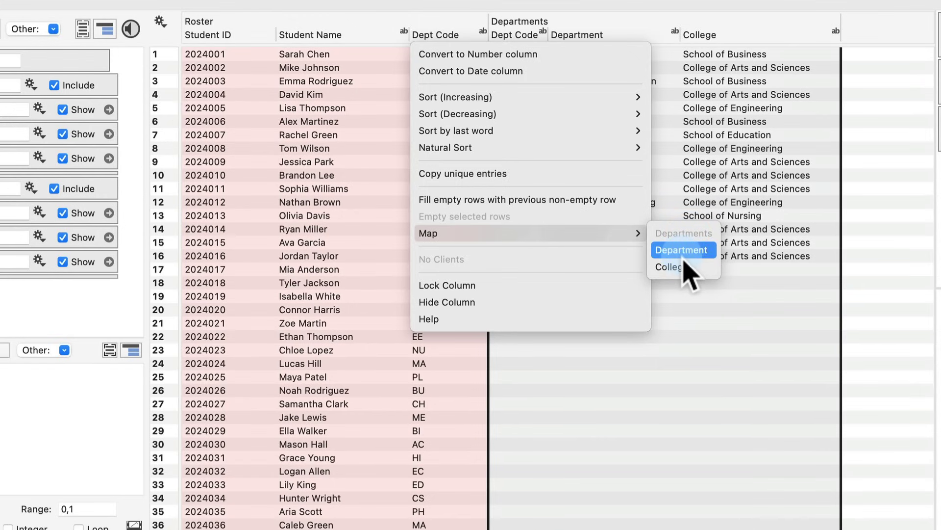
click(707, 251)
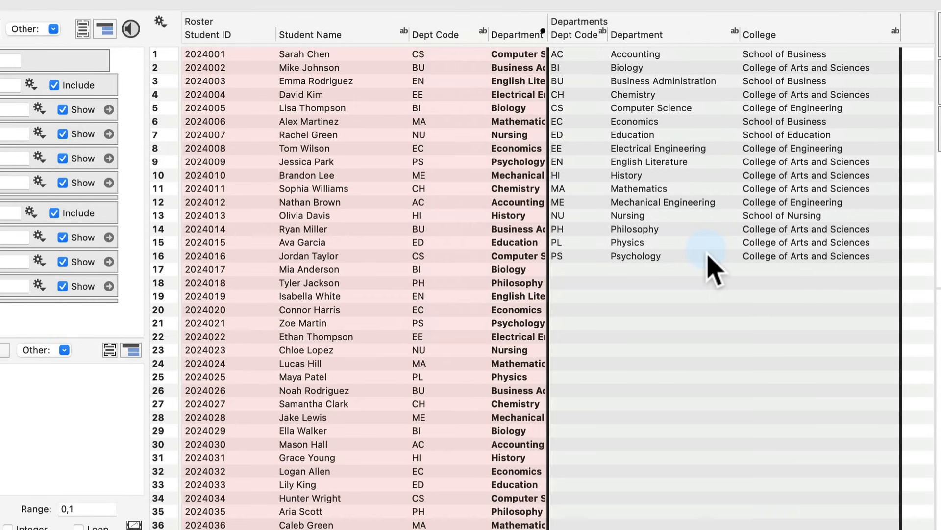
drag(549, 19, 663, 19)
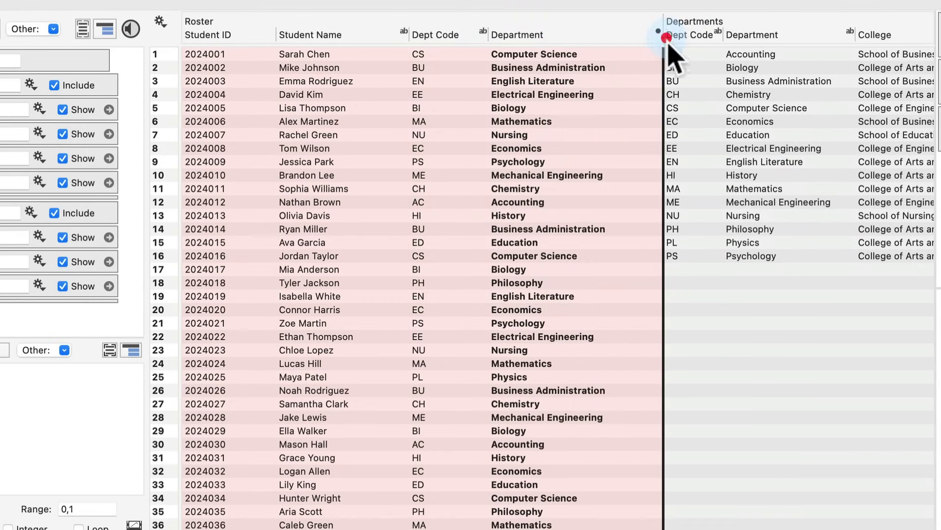
click(669, 36)
click(449, 30)
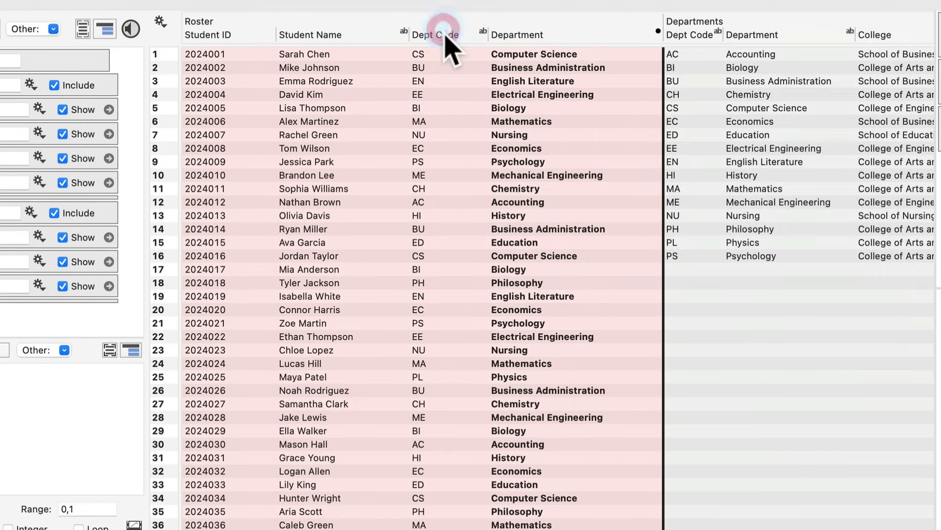
Map Dept Code to a widened College column and move Department in front of College.
click(447, 30)
mouse_move(451, 239)
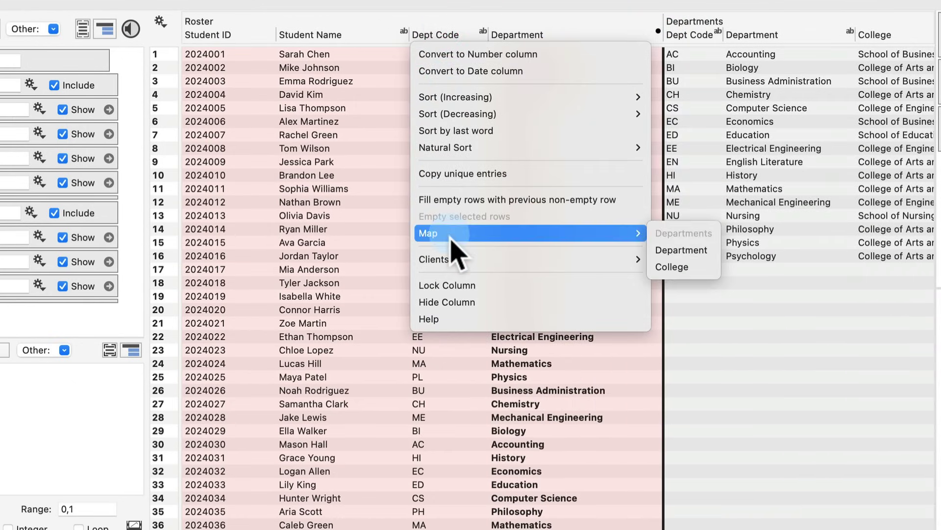
click(679, 267)
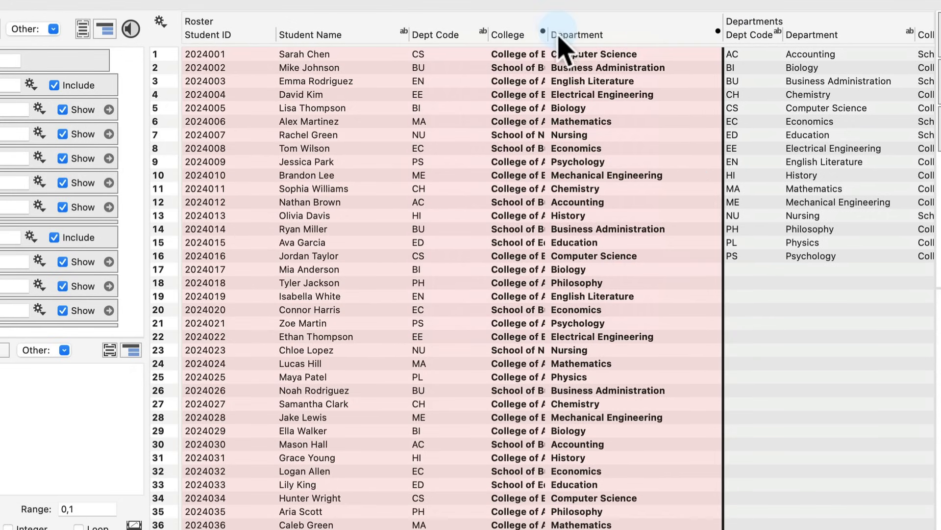
drag(548, 30, 657, 37)
click(725, 37)
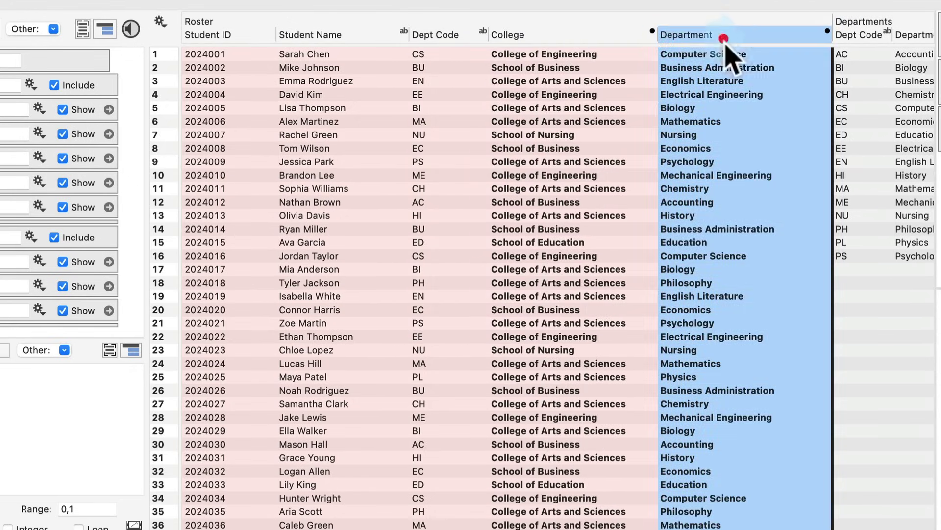
drag(737, 39, 569, 60)
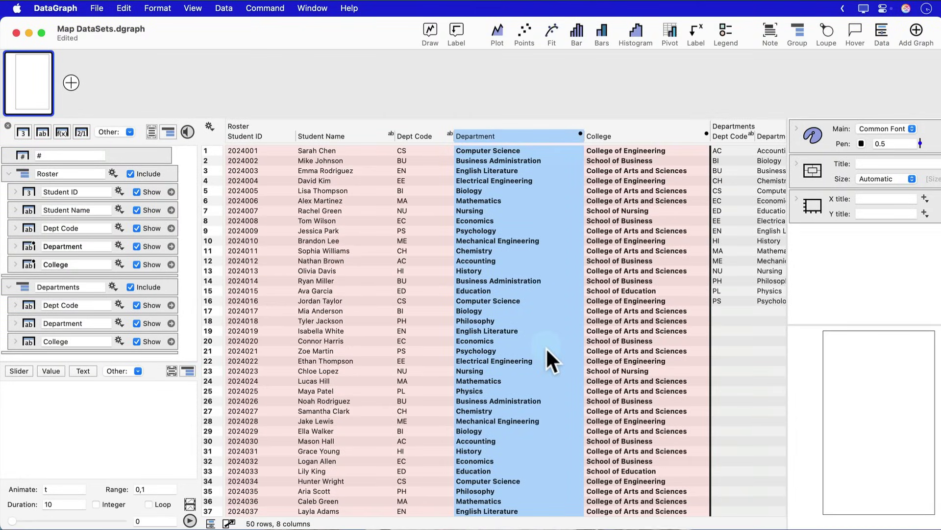
click(546, 347)
scroll(543, 409, down, 5)
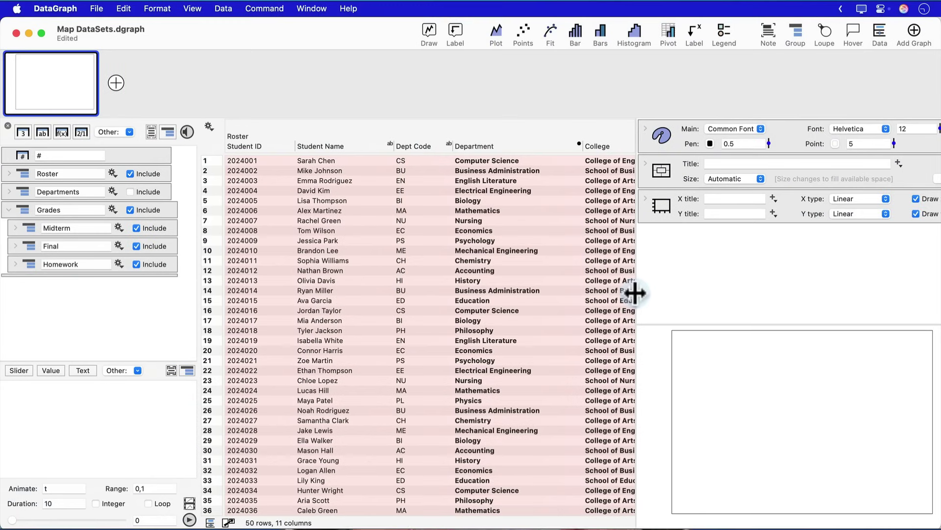
Stretch the table to the window's right edge and scroll across the Midterm and Final grade columns.
drag(637, 294, 938, 325)
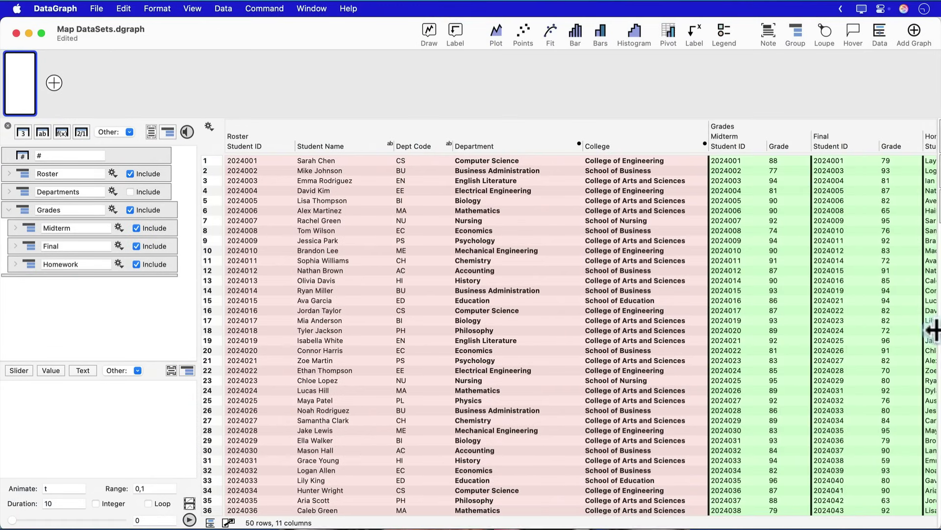
scroll(828, 327, right, 5)
scroll(657, 352, right, 1)
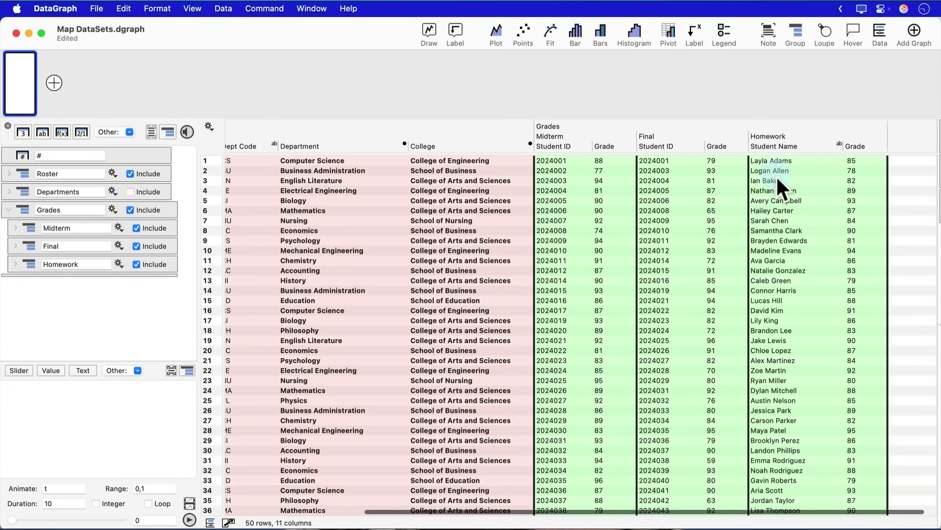
scroll(645, 246, left, 2)
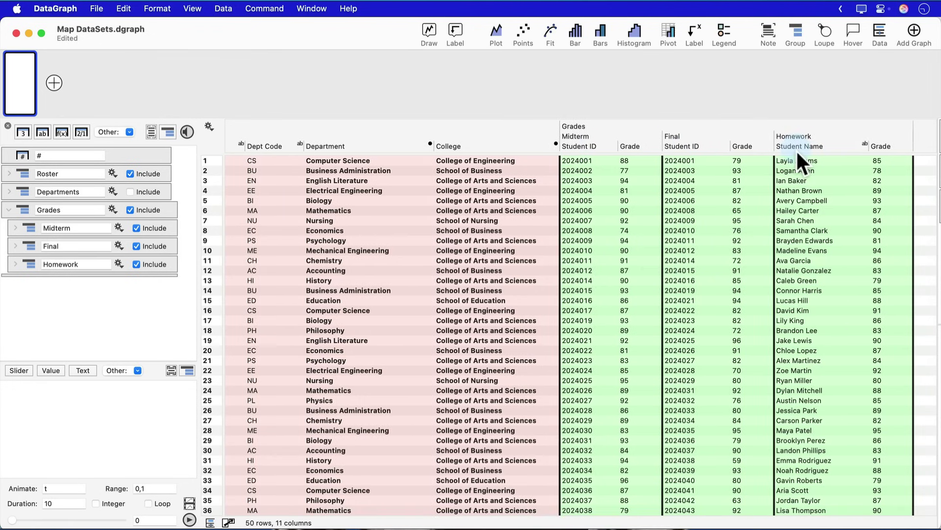
scroll(670, 248, left, 5)
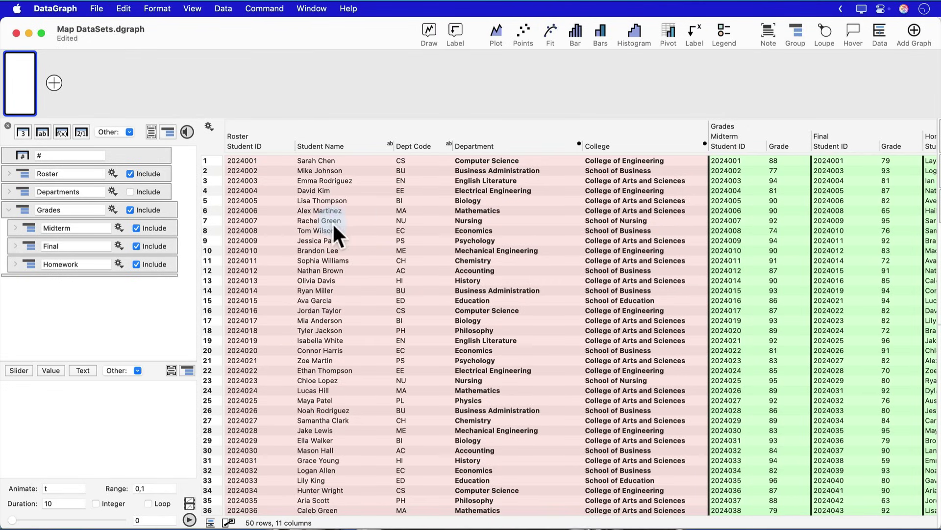
Map Student ID to the midterm grades as a new column named Midterm.
right_click(270, 143)
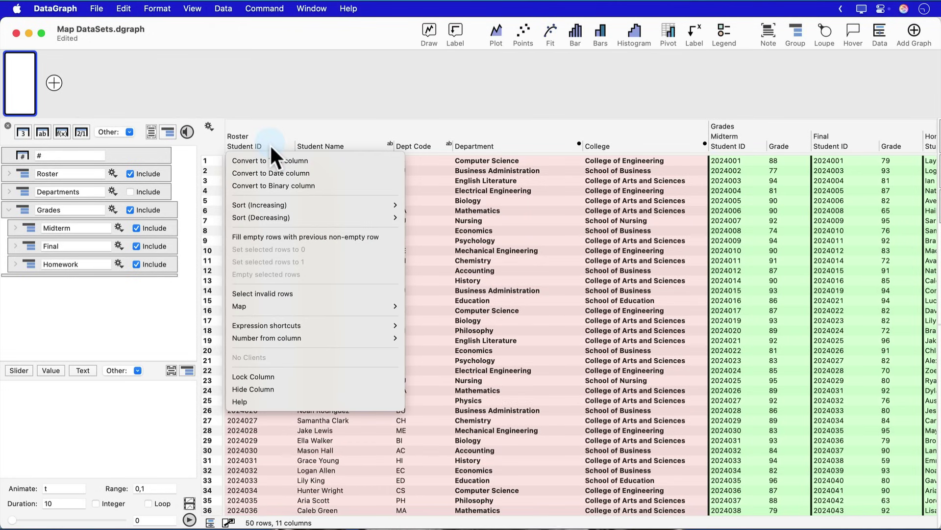
mouse_move(267, 304)
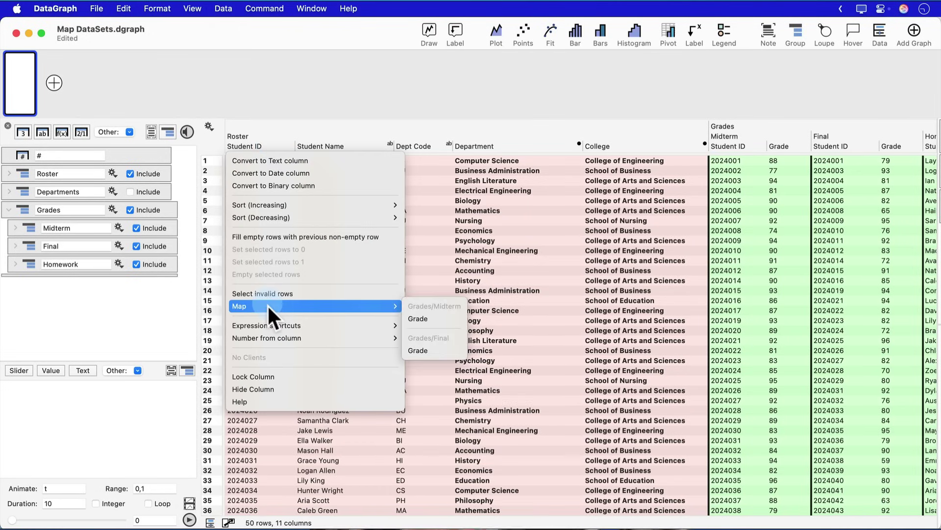
click(449, 319)
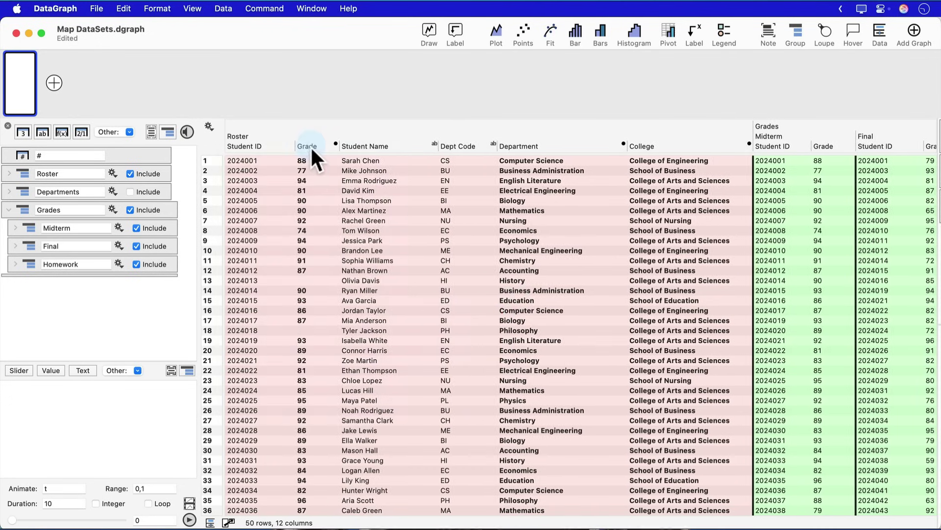
click(311, 146)
click(310, 146)
text(Midterm)
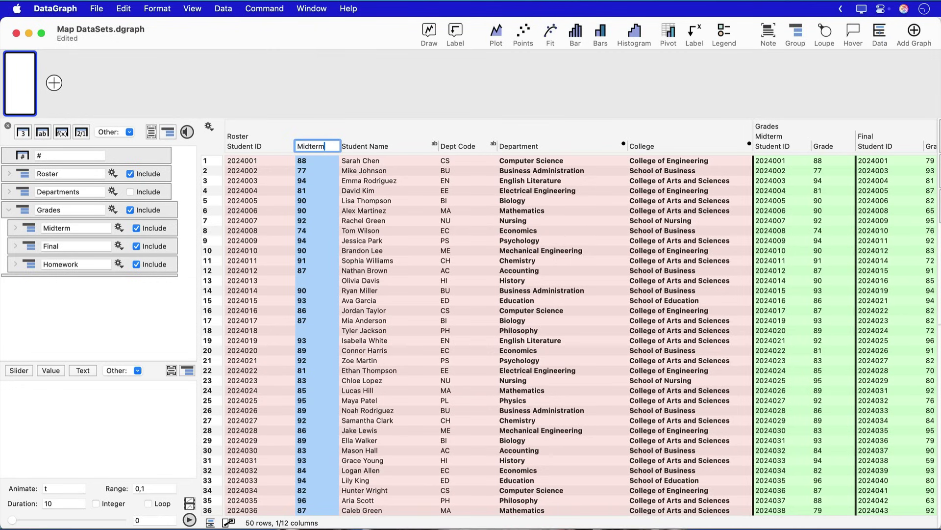
key(Return)
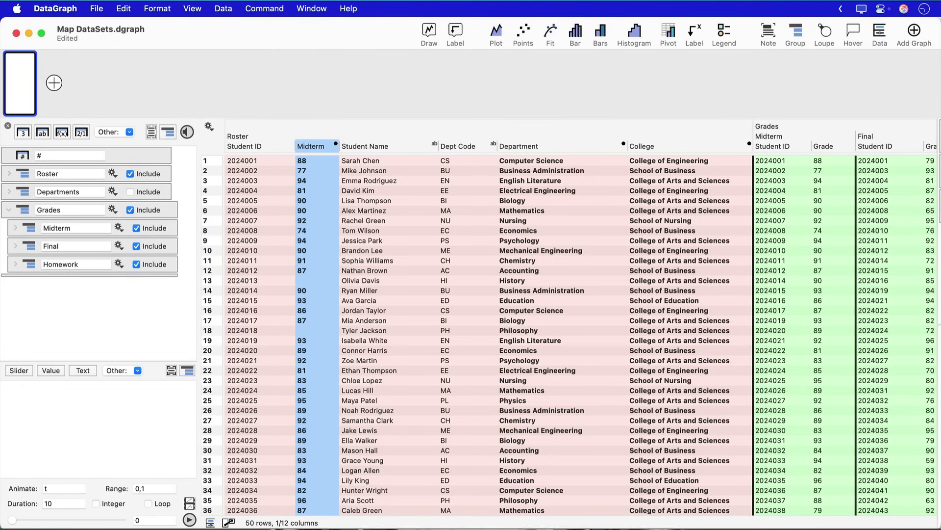
Map Student ID to the final exam grades as a column named Final, placed after Midterm.
right_click(263, 143)
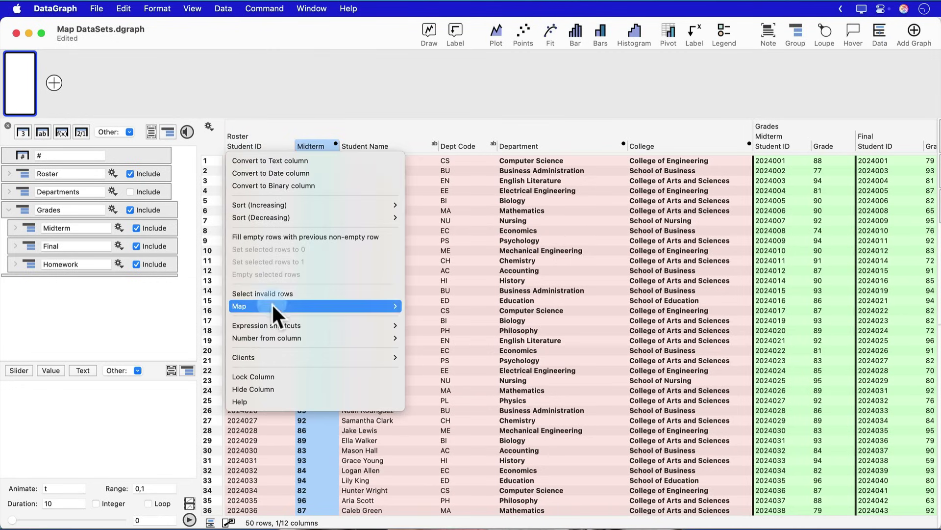
click(431, 349)
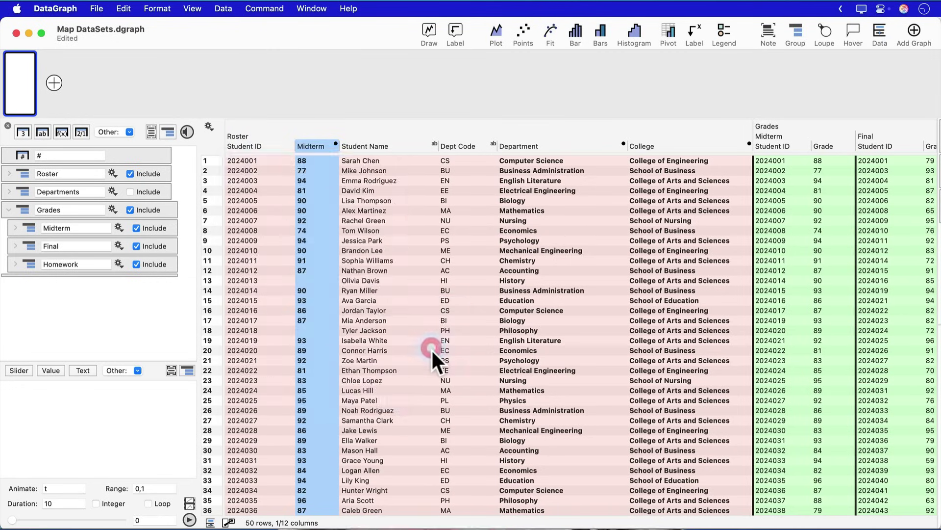
double_click(313, 145)
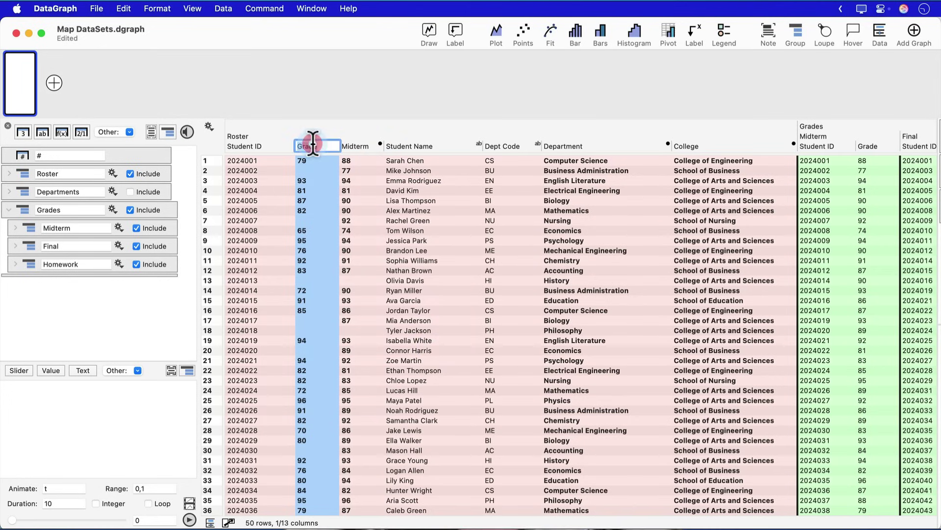
text(Final)
key(Return)
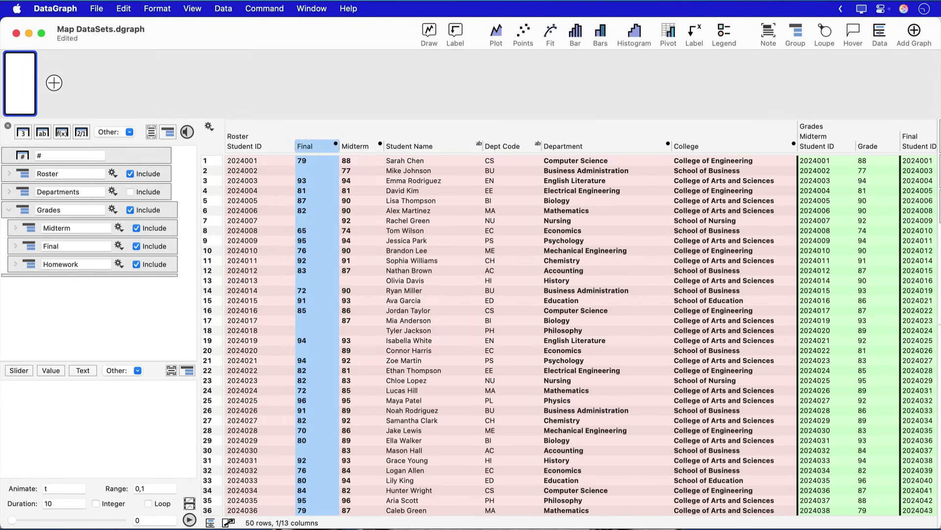
drag(315, 145, 377, 153)
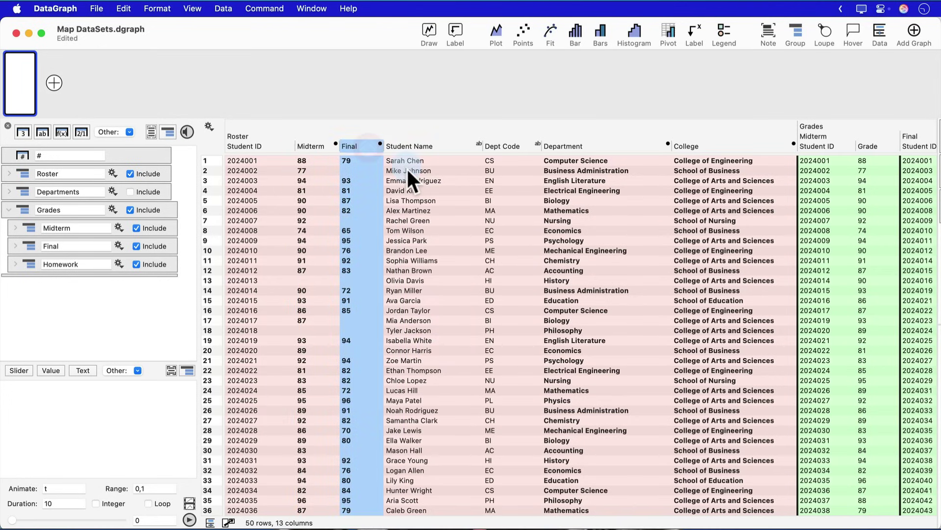
Add a mapped Homework grade column and order Midterm, Final, Homework after Student Name.
click(437, 145)
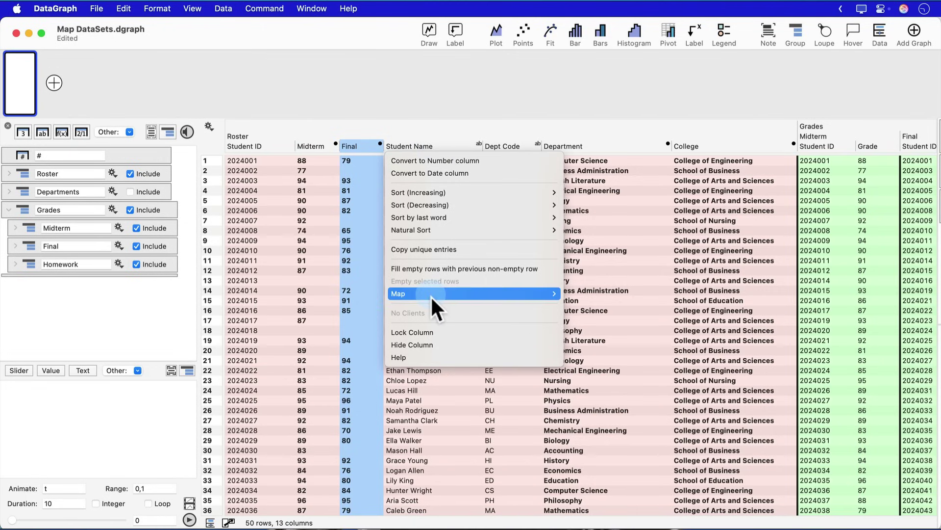
mouse_move(559, 294)
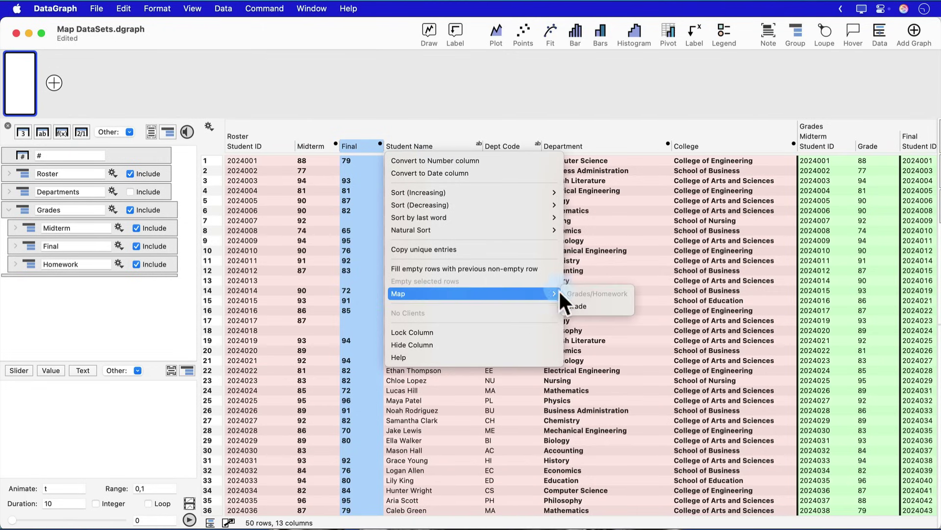
click(611, 307)
click(499, 146)
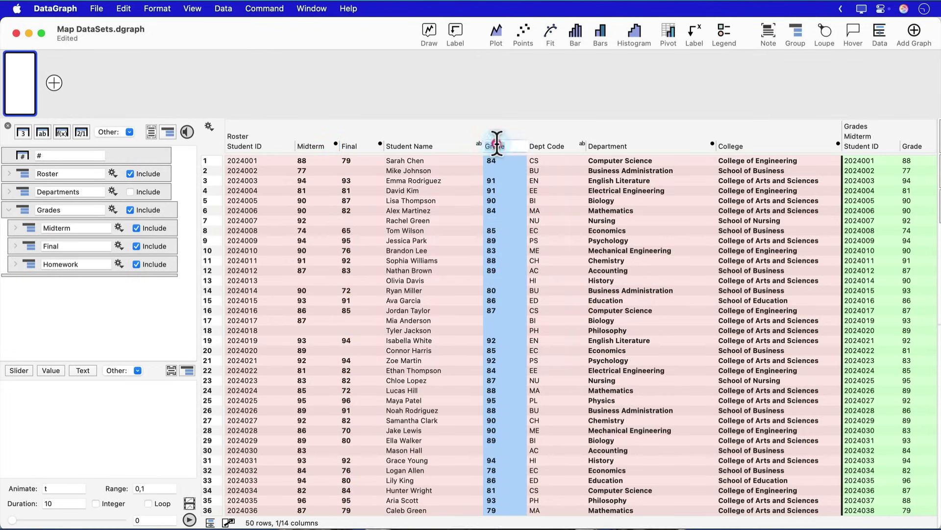
click(499, 146)
text(Homework)
key(Return)
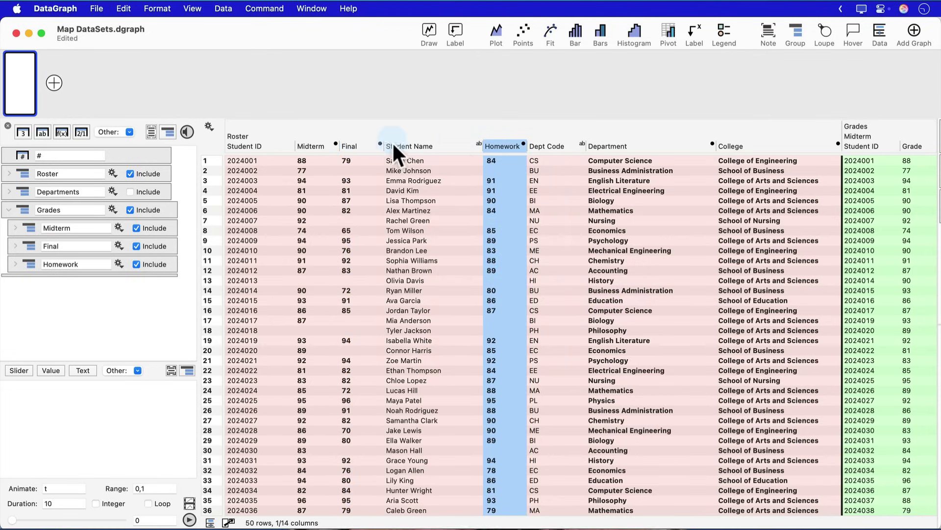
drag(303, 145, 491, 157)
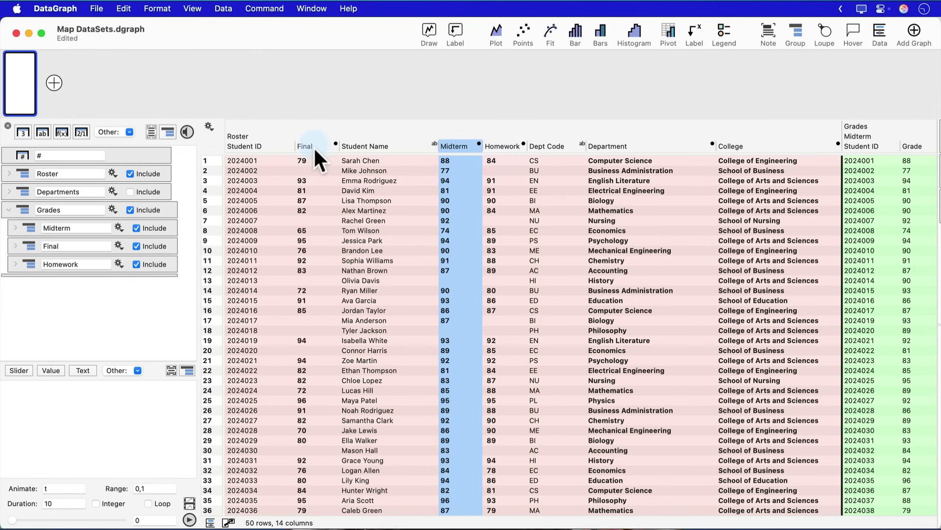
drag(313, 146, 502, 170)
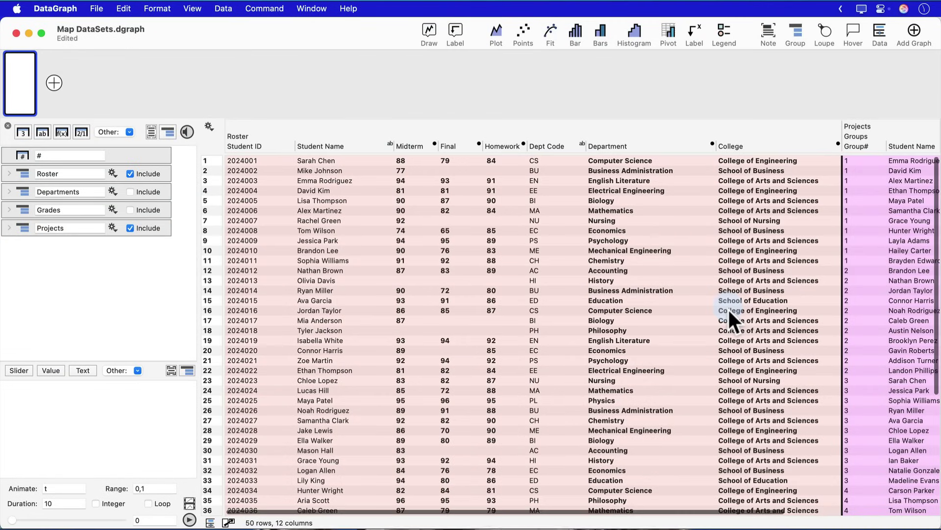
Expand Projects to show Groups and Group Grades, and scroll right to their columns.
click(9, 228)
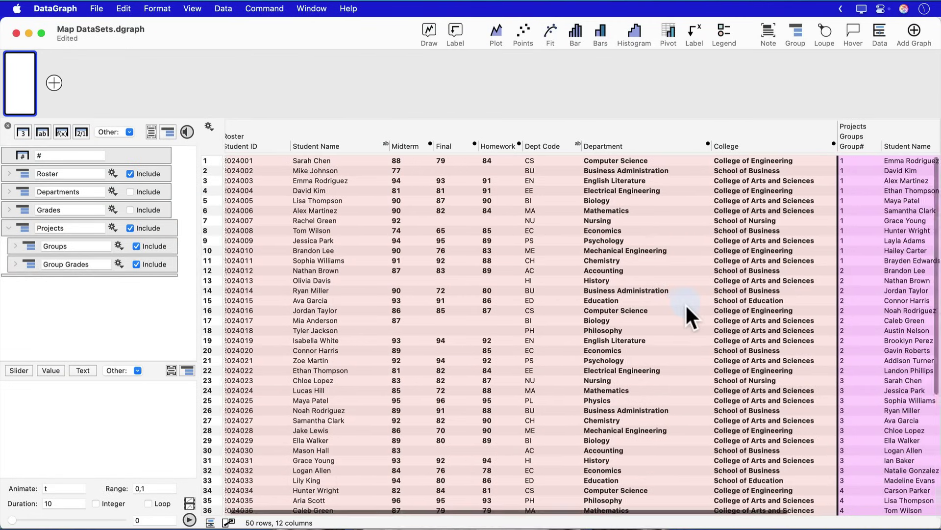
scroll(685, 307, right, 5)
scroll(686, 304, right, 2)
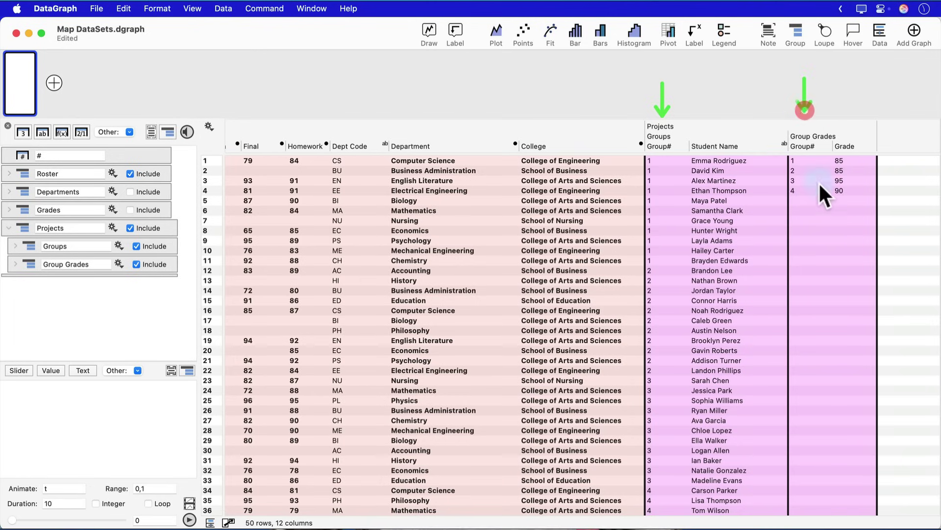
drag(789, 155, 879, 201)
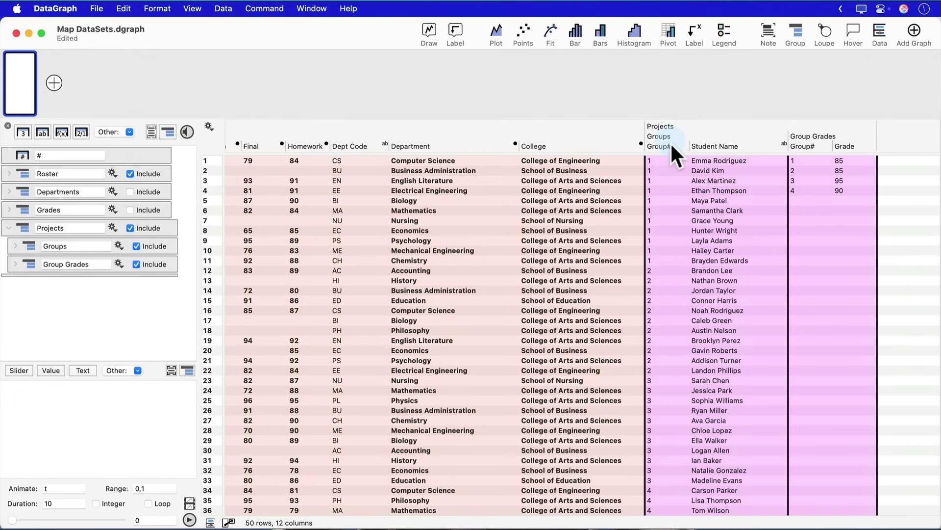
Map the Groups table's Group# to each group's project Grade.
click(670, 142)
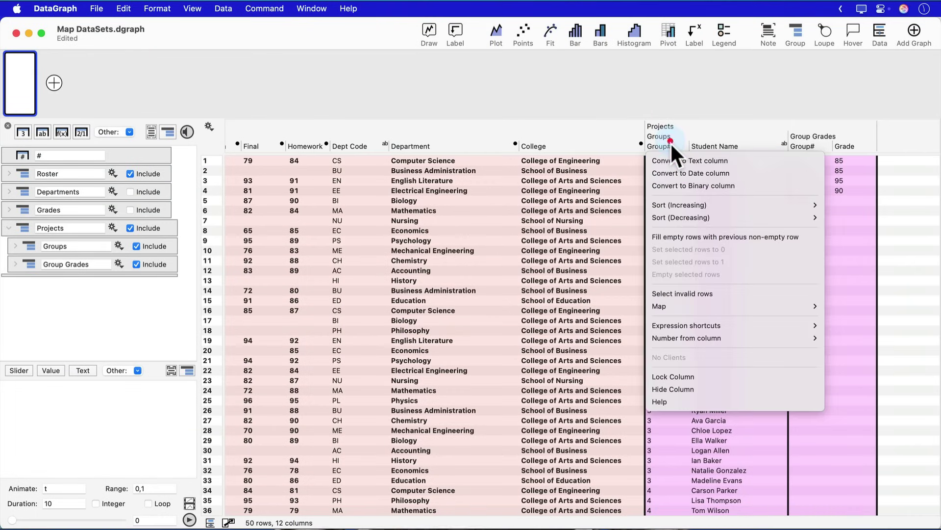
mouse_move(684, 304)
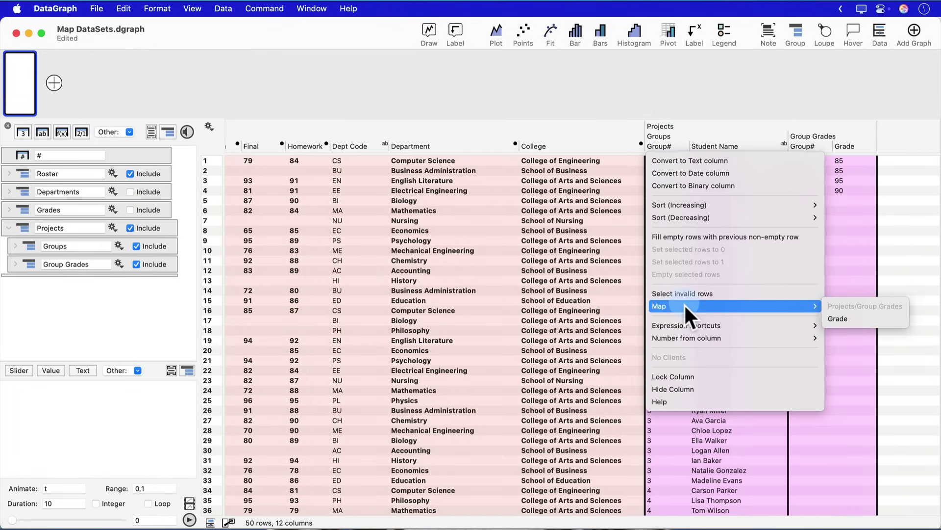
click(838, 319)
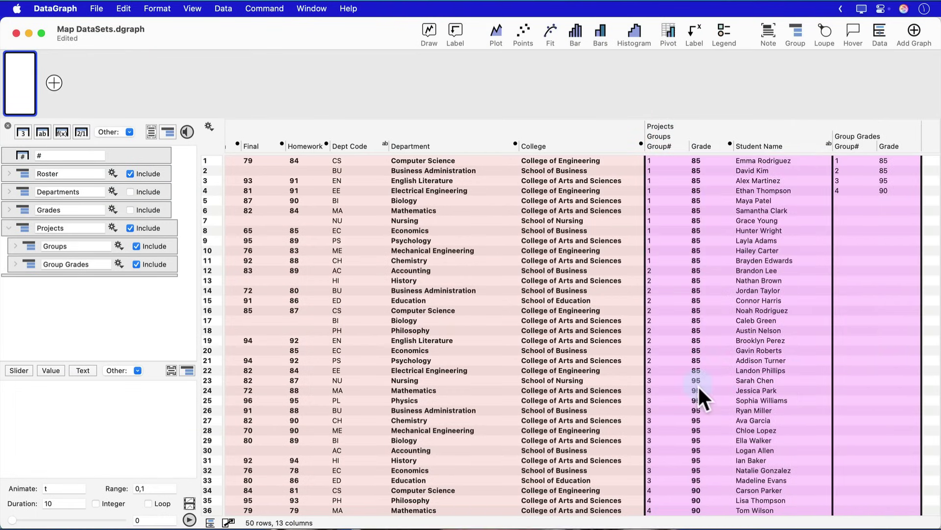
scroll(698, 385, down, 5)
scroll(698, 380, up, 5)
scroll(698, 375, left, 1)
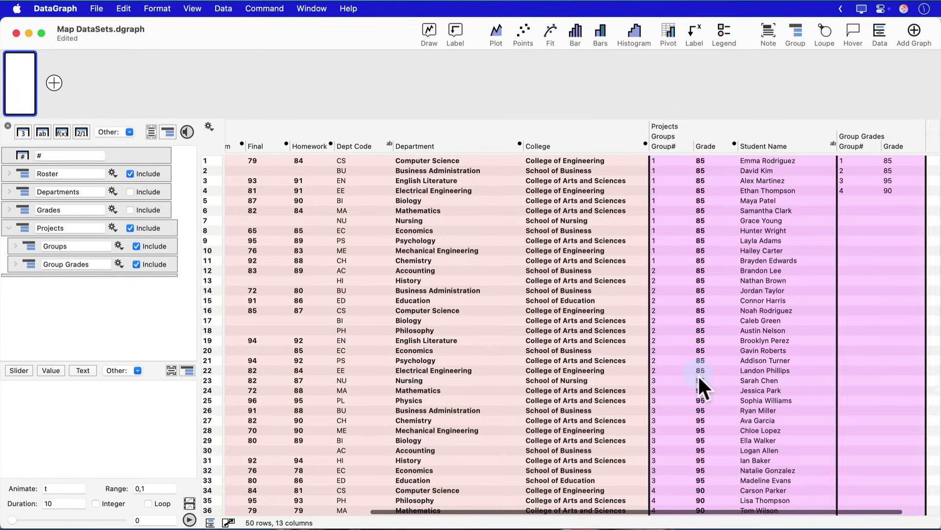
scroll(397, 308, left, 4)
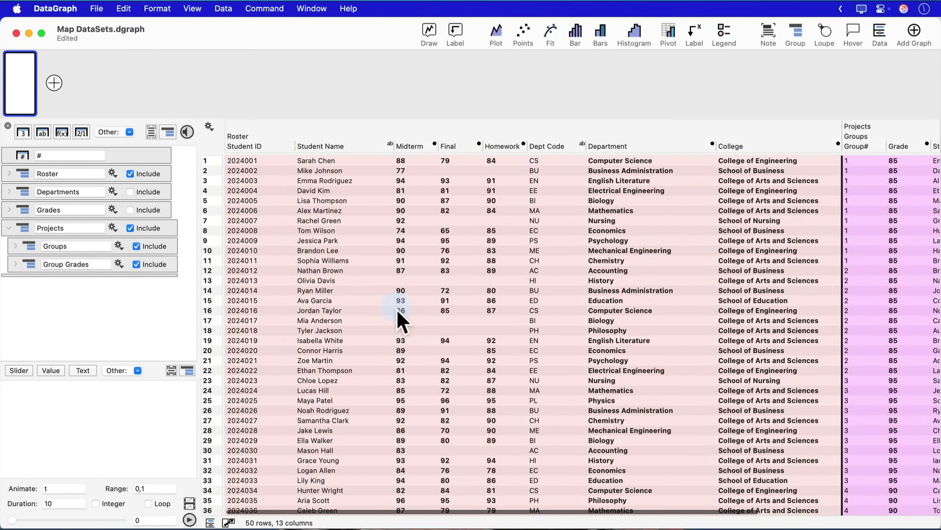
Map Student Name to the Projects/Groups grade as a new column named Project.
click(336, 143)
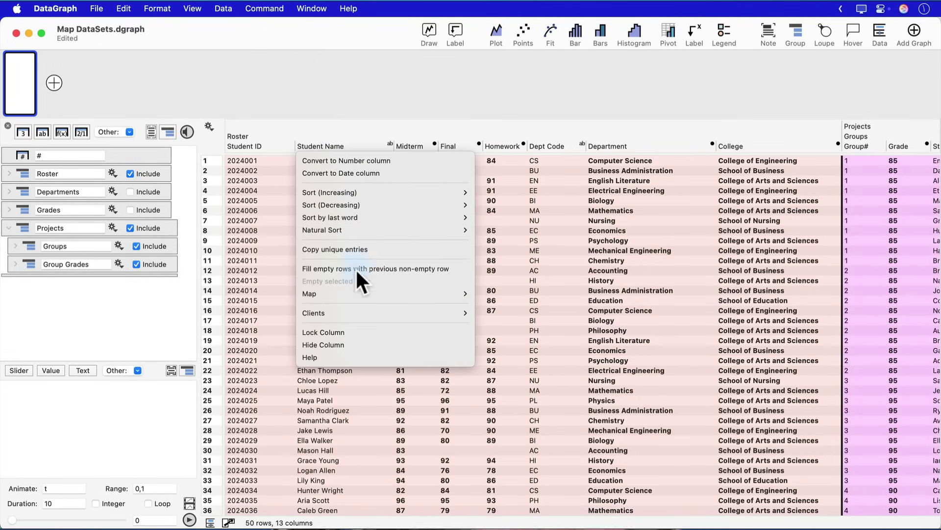
click(356, 295)
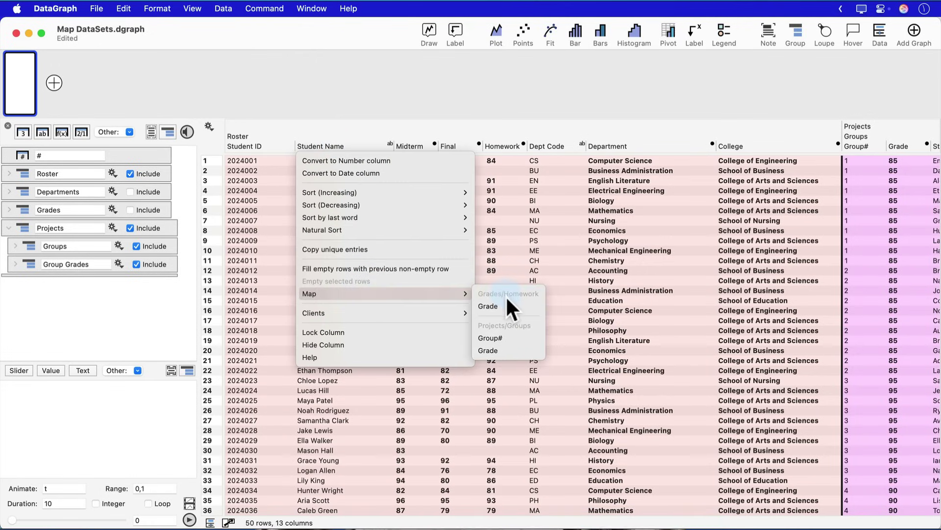
click(514, 354)
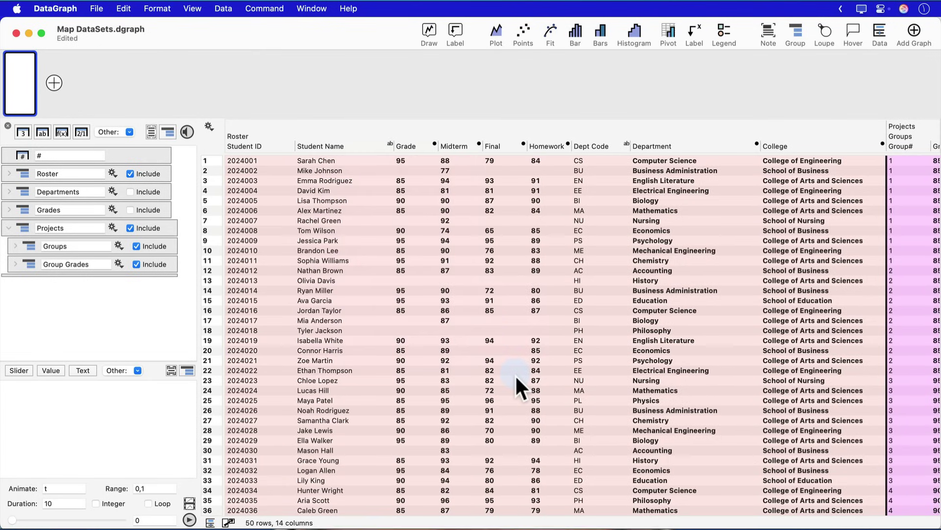
click(407, 144)
click(407, 144)
text(Project)
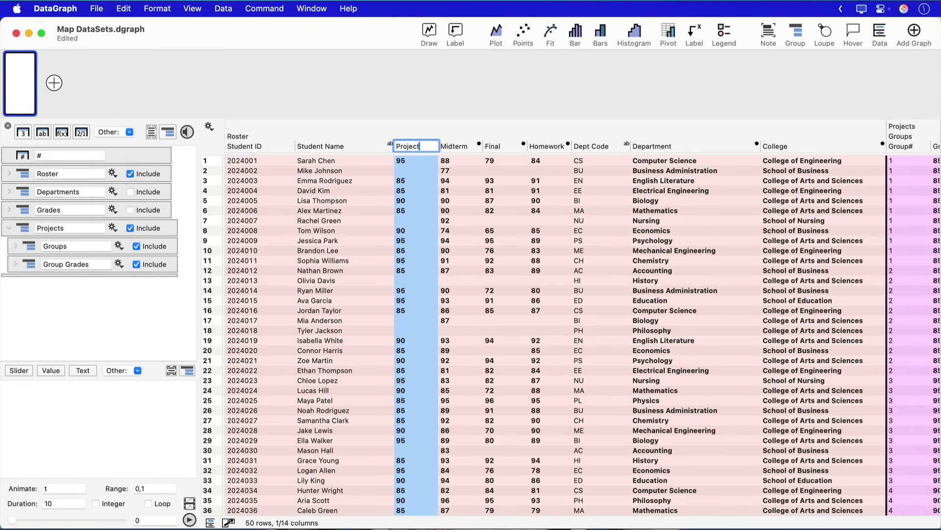
key(Return)
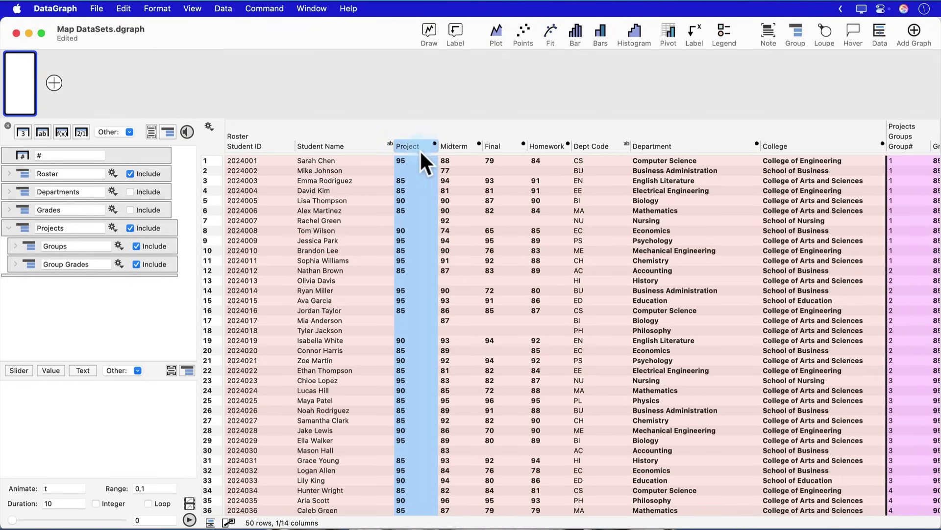
Move the Project column to follow Homework.
drag(408, 148, 564, 152)
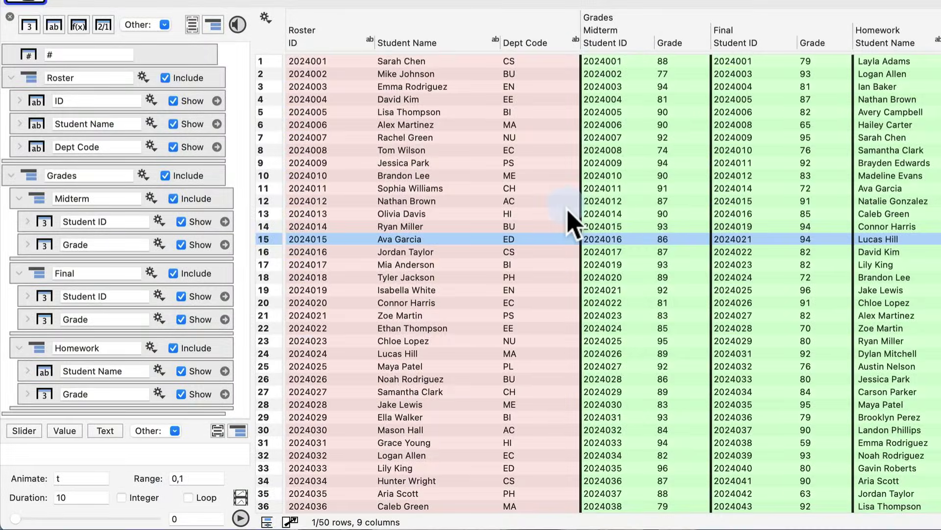
Rename the Roster ID column to Student ID and inspect row 8 of the table.
right_click(351, 41)
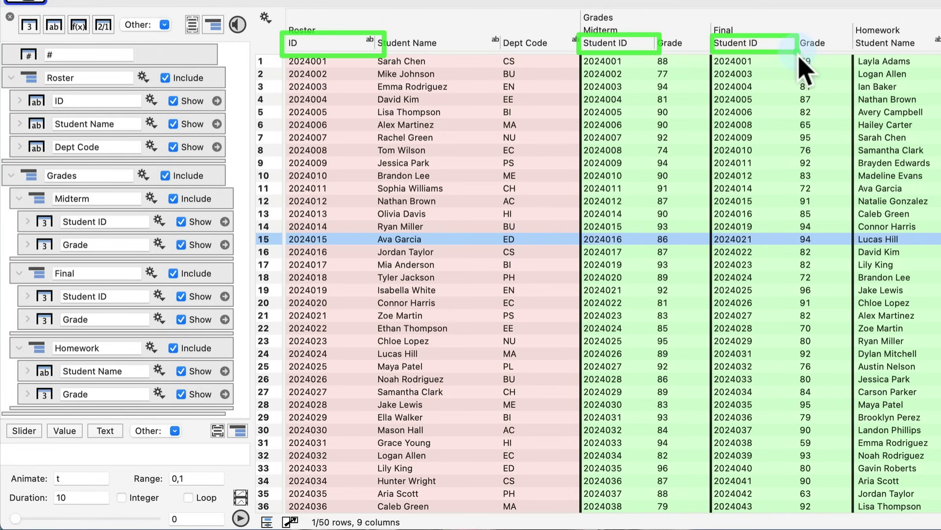
click(296, 46)
text(Student)
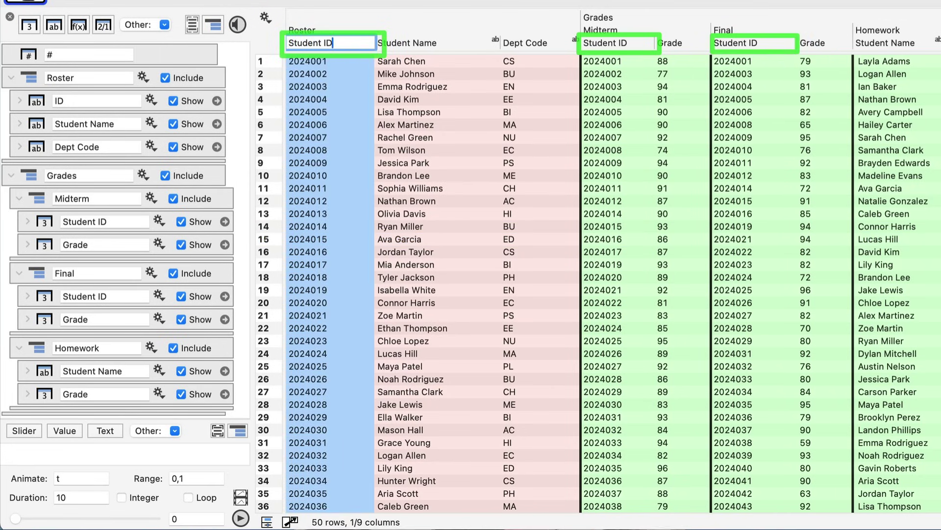
key(Return)
click(361, 153)
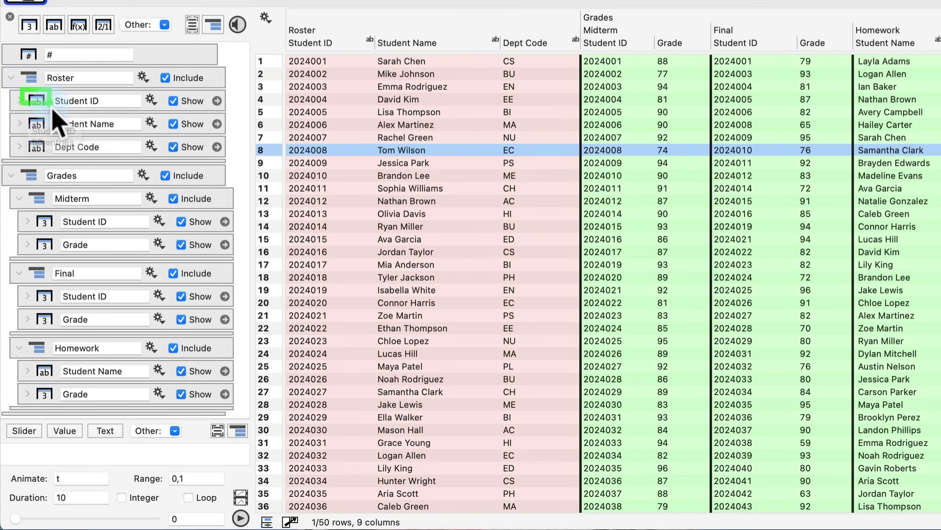
click(35, 220)
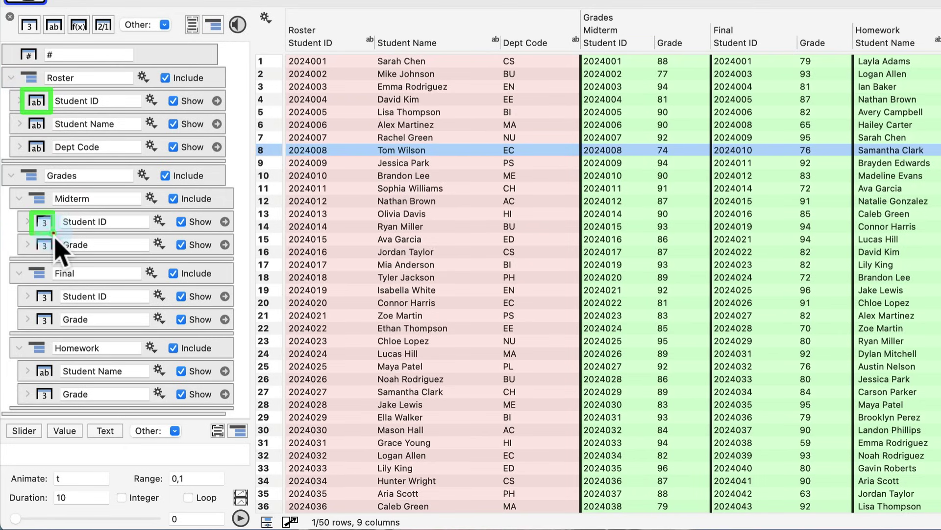
click(42, 298)
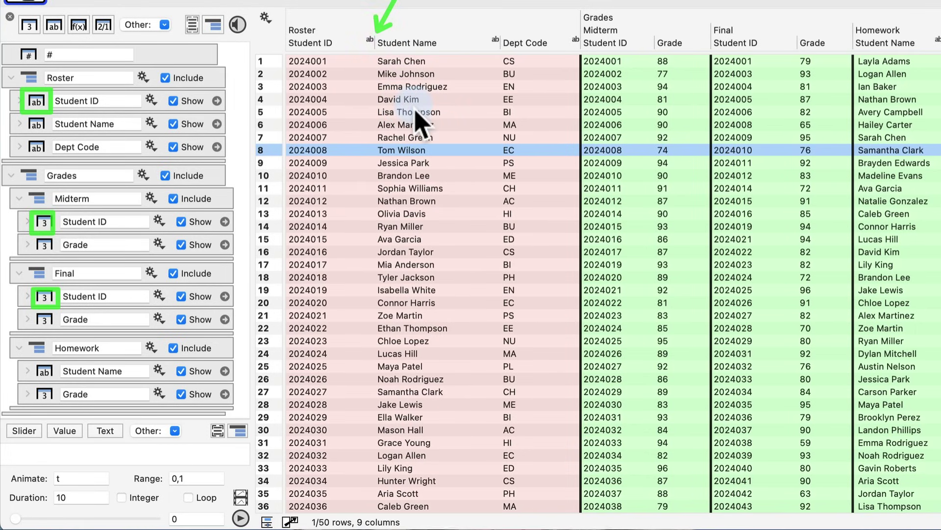
Convert Roster Student ID to a number column and bring up its Map options.
right_click(351, 42)
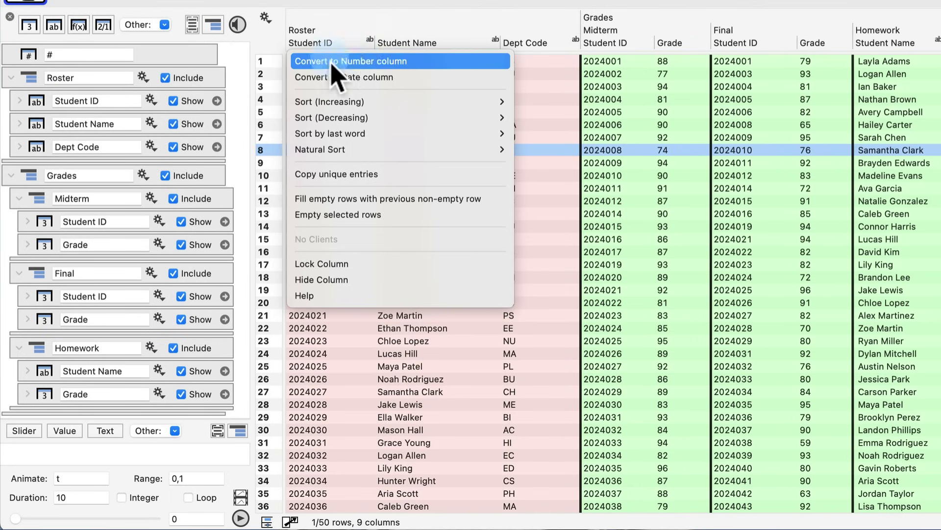
click(411, 63)
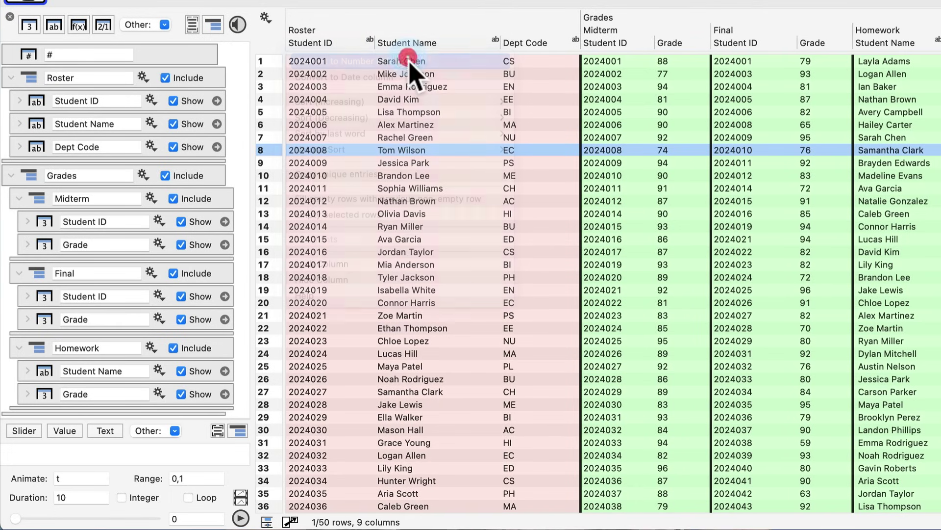
right_click(350, 43)
mouse_move(416, 249)
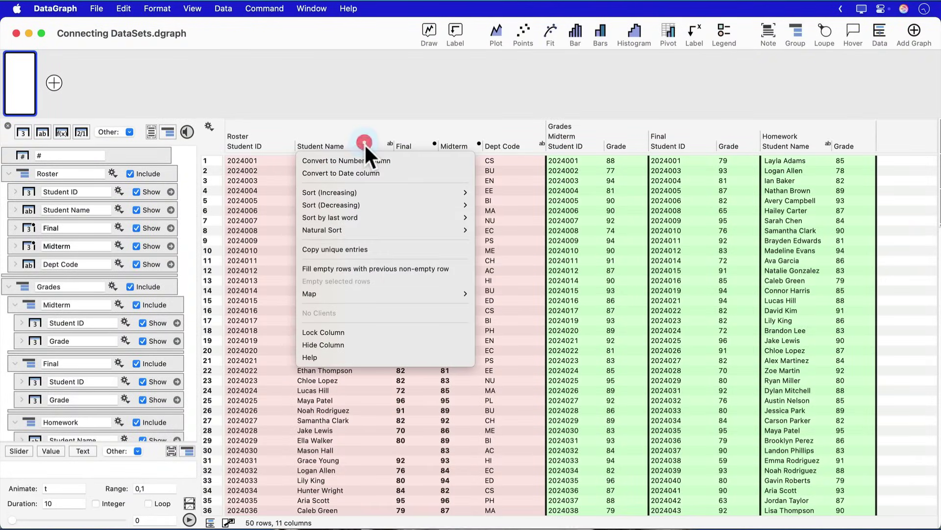
Map the Homework Grade into Roster, then inspect the Homework Student Name entries' exact text.
mouse_move(372, 293)
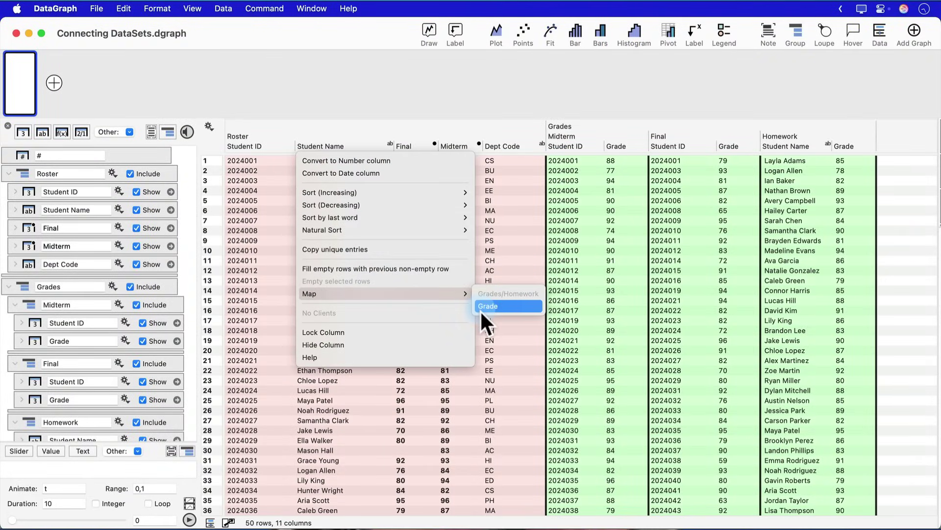
click(515, 308)
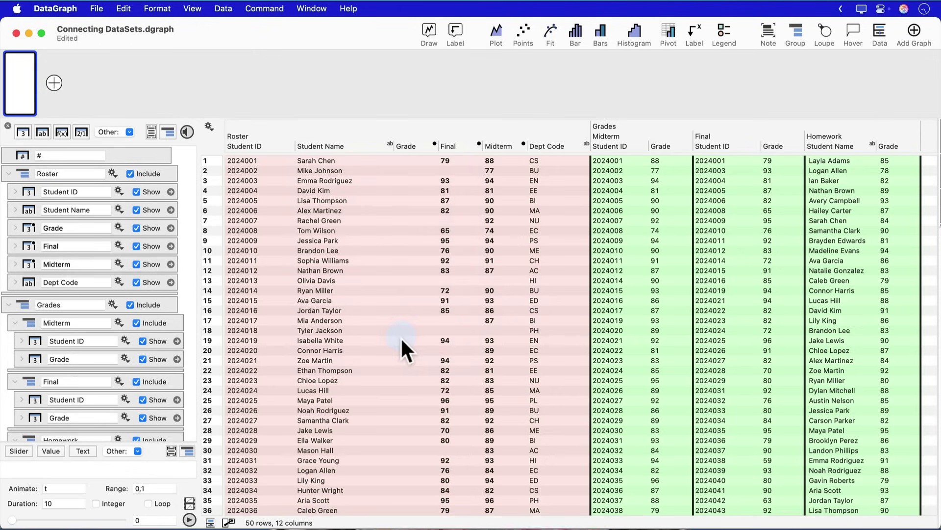
click(415, 142)
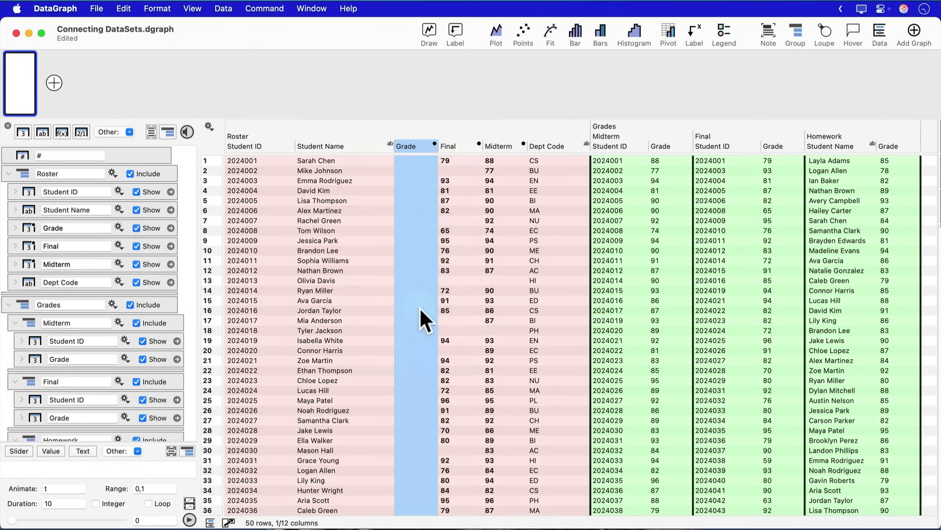
scroll(758, 250, right, 2)
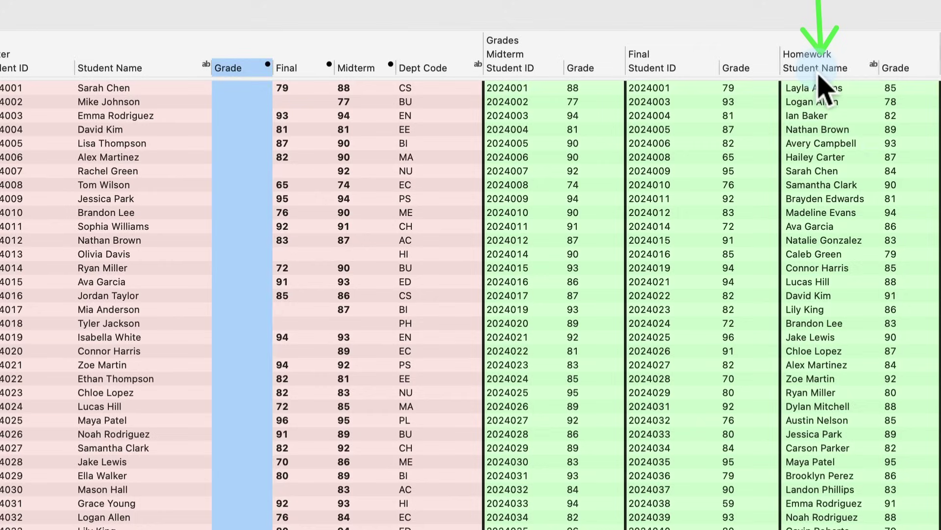
click(817, 148)
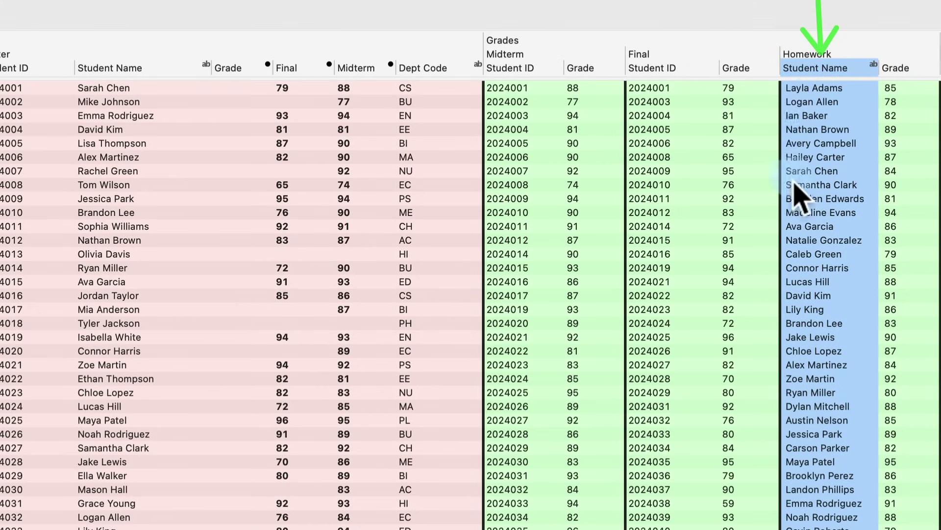
double_click(800, 89)
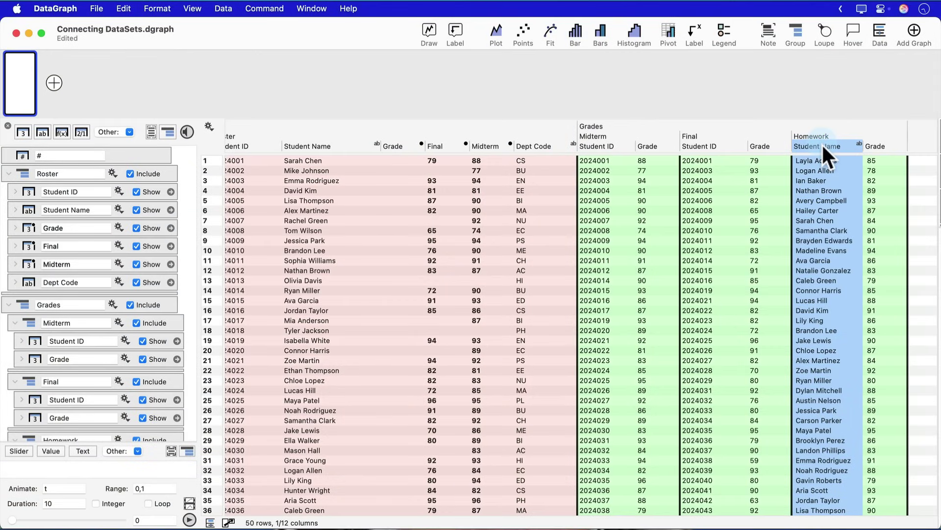
Strip extra spaces from the Homework student names via Find and Replace's Remove extra spaces option.
click(125, 8)
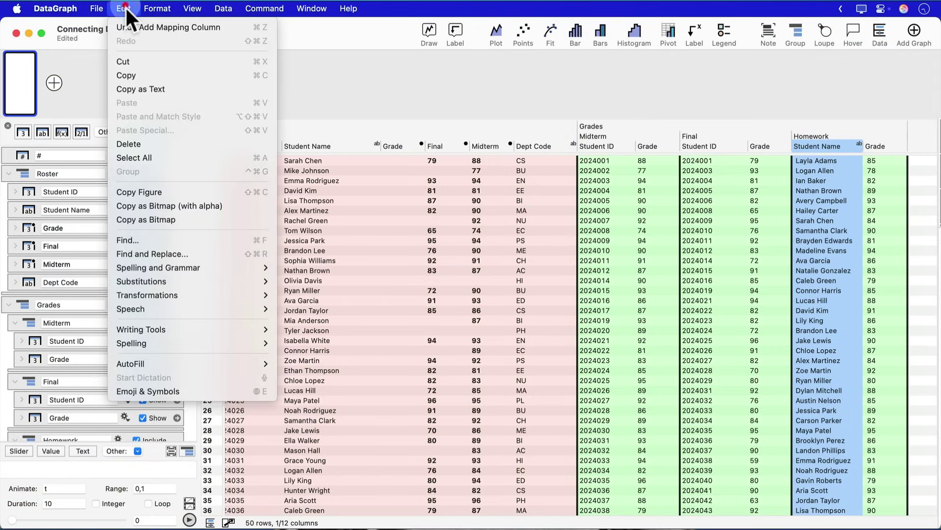
click(140, 253)
click(379, 229)
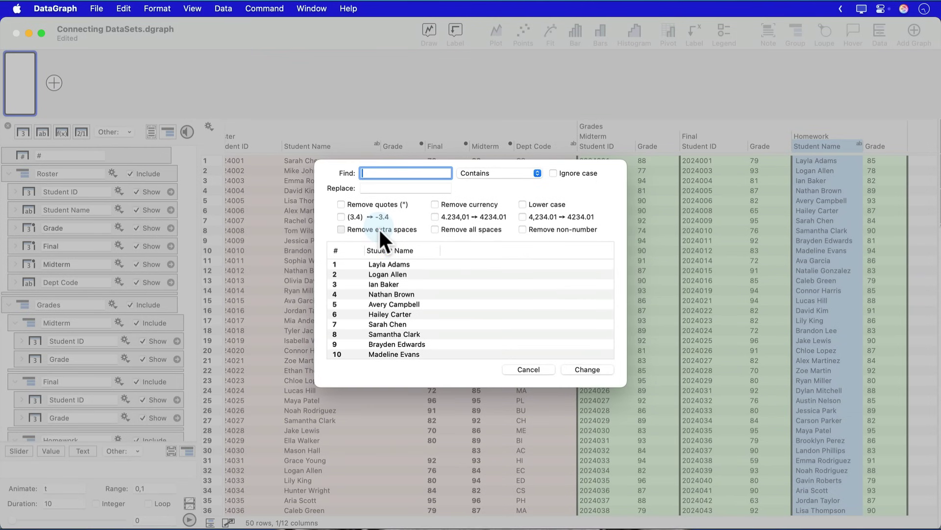
click(587, 367)
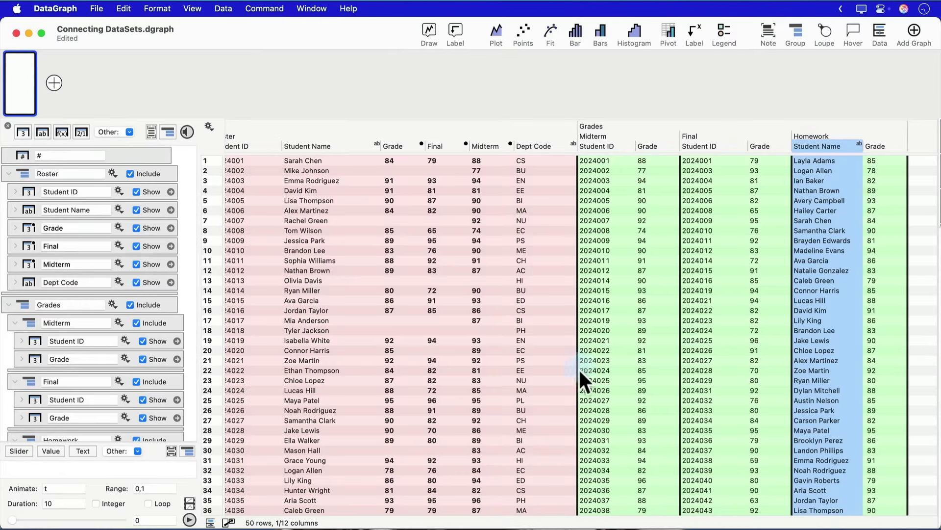
scroll(412, 319, left, 1)
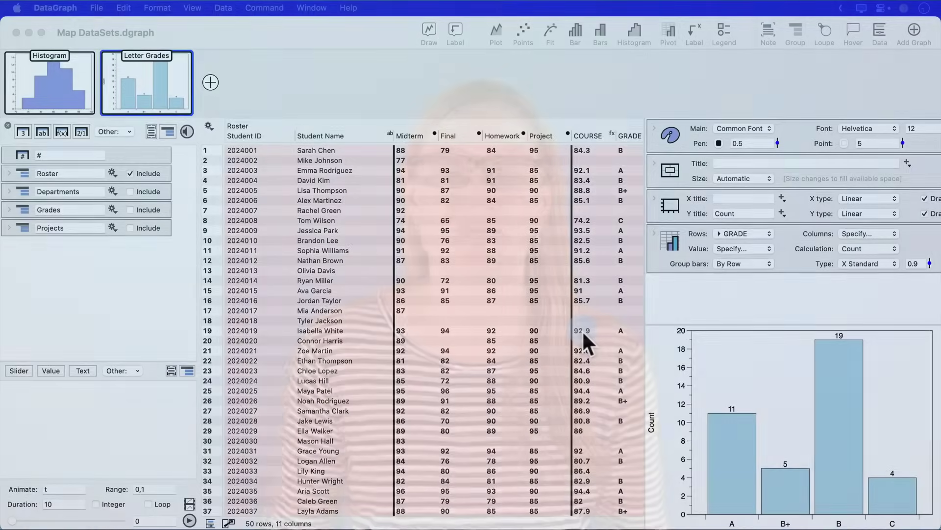
Reveal the COURSE weighted-score formula and GRADE's interval mapping, from D below 70 to A at 90–100.
click(572, 137)
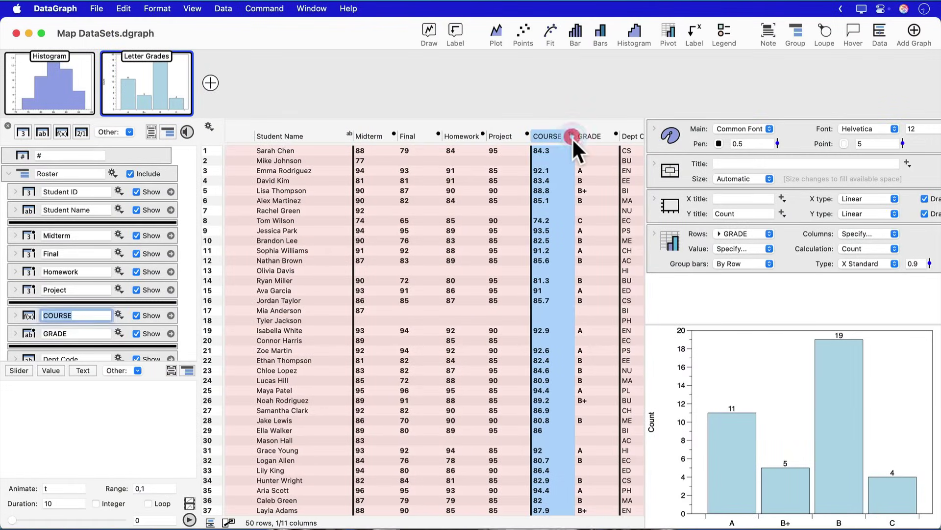
click(16, 316)
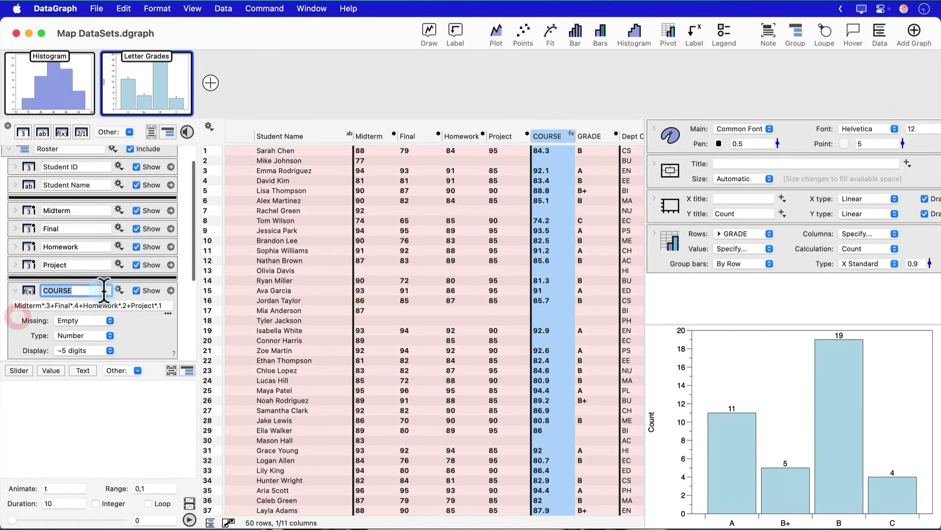
click(600, 136)
scroll(141, 287, down, 2)
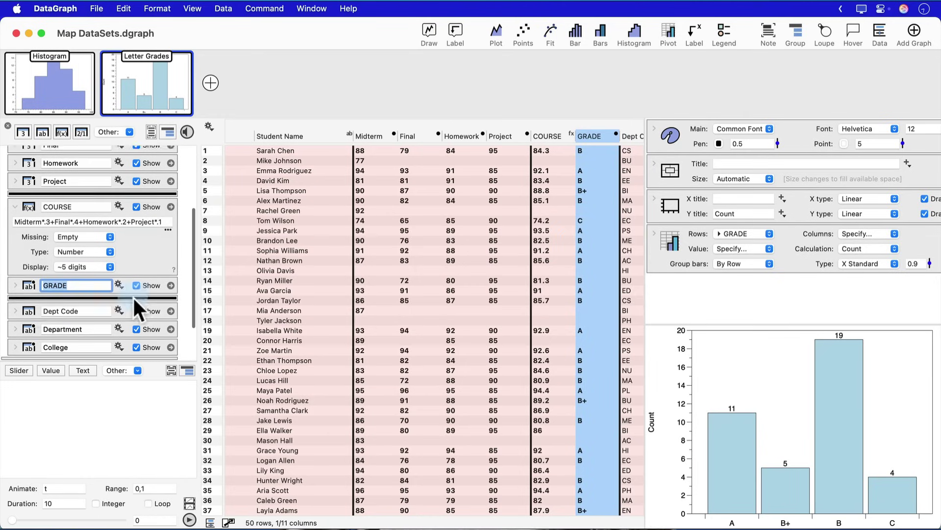
click(13, 278)
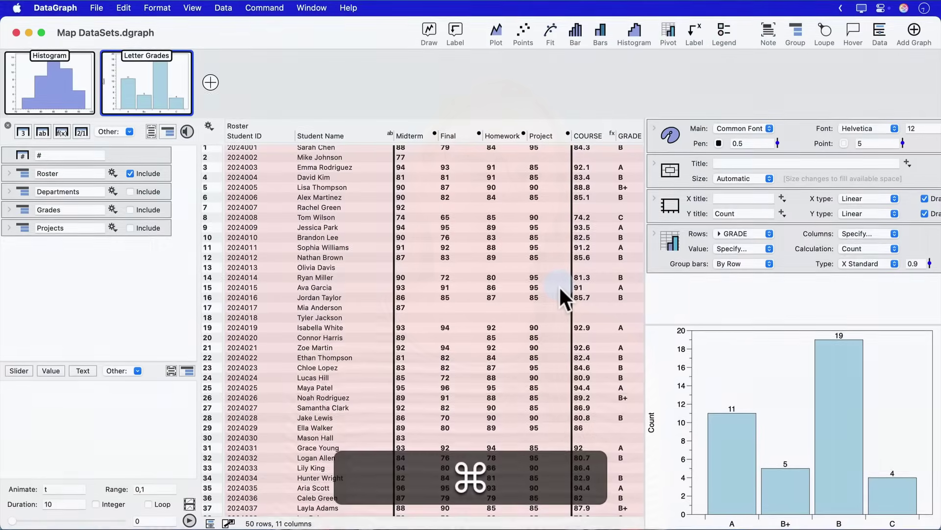
Filter the table to rows with empty entries and copy the Student ID and Student Name columns.
key(super+f)
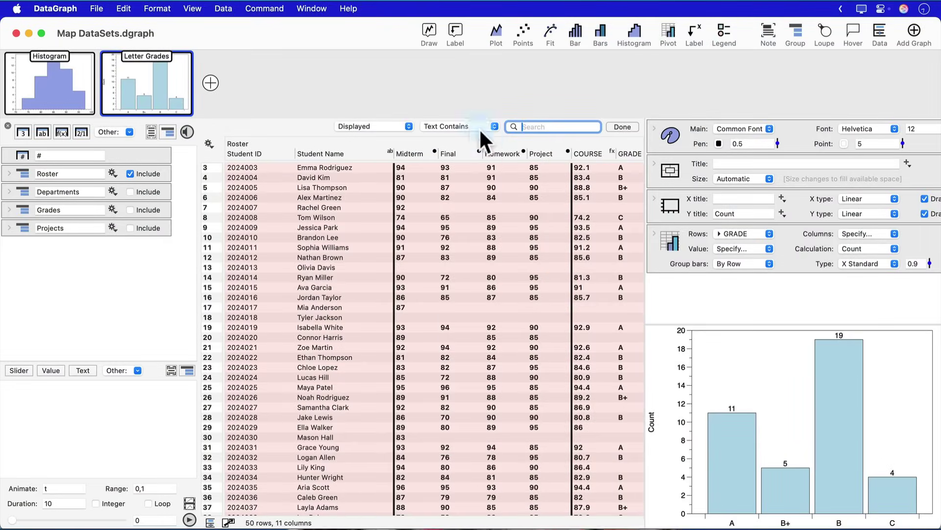
click(470, 126)
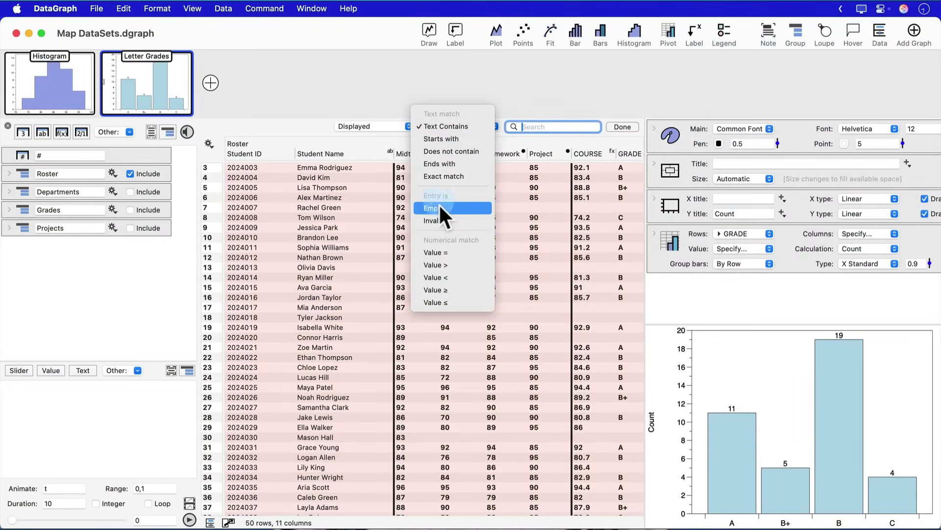
click(466, 207)
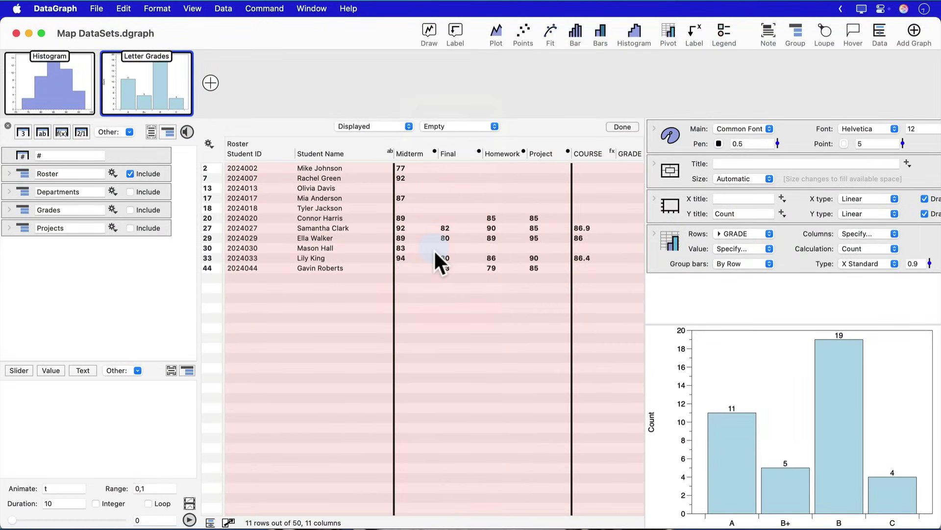
click(260, 151)
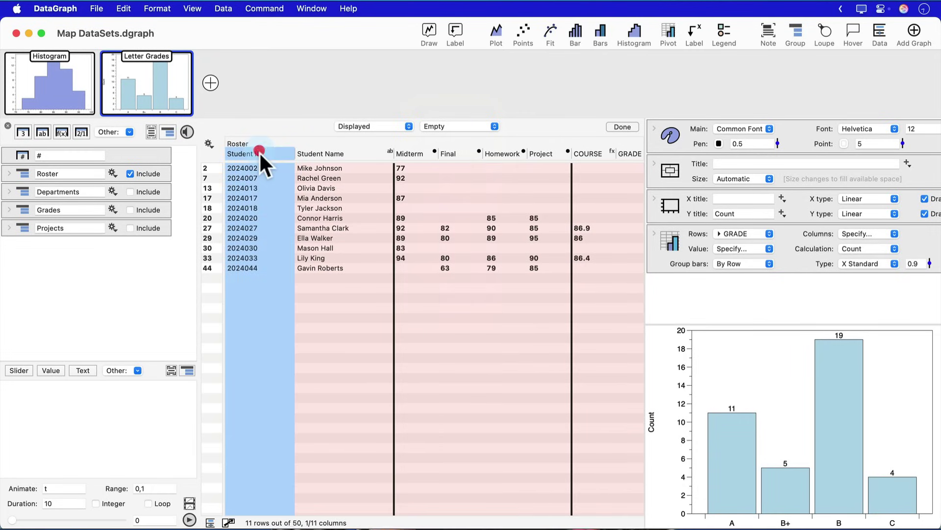
shift+click(347, 151)
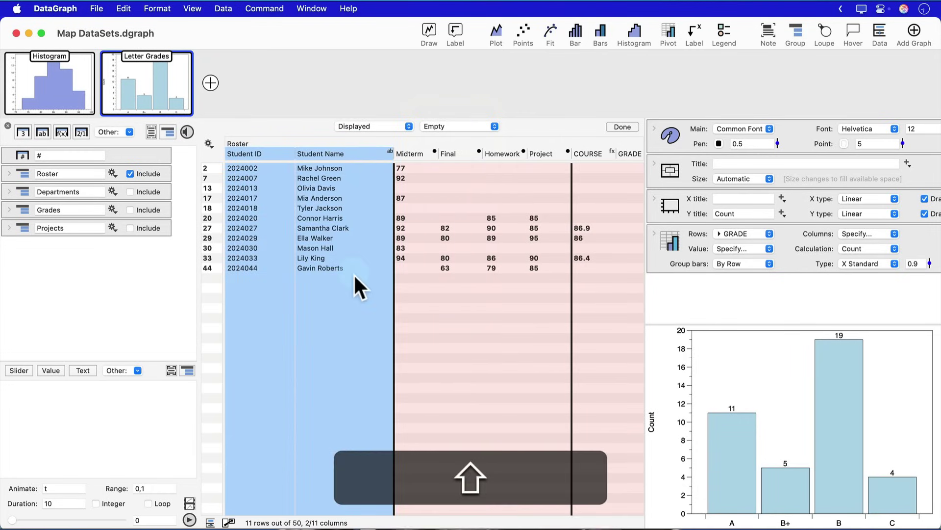
click(124, 8)
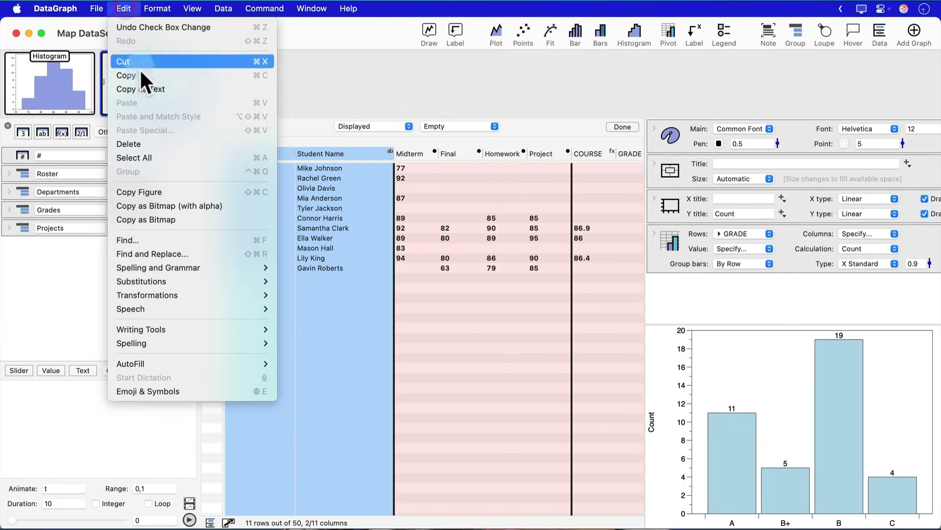
click(139, 70)
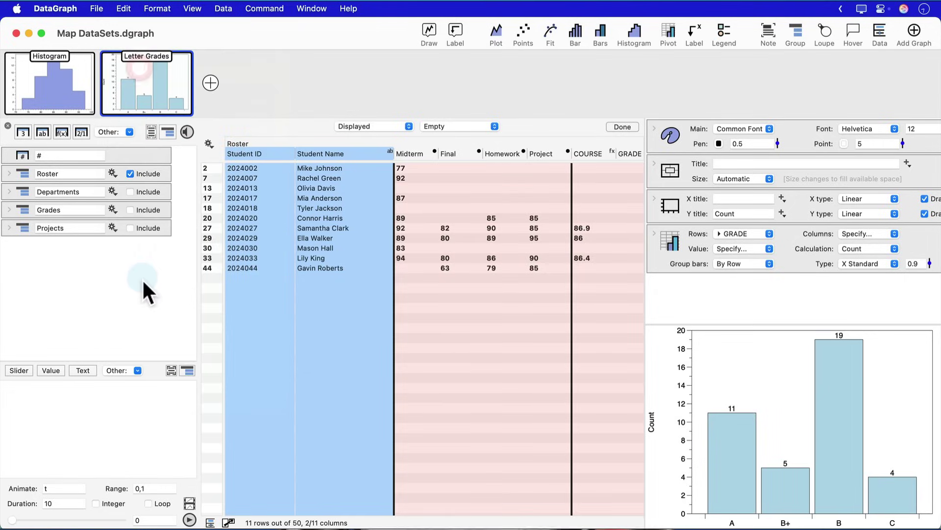
Exclude Roster, finish filtering, and paste the 11 students' IDs and names as a new table.
click(146, 174)
click(619, 127)
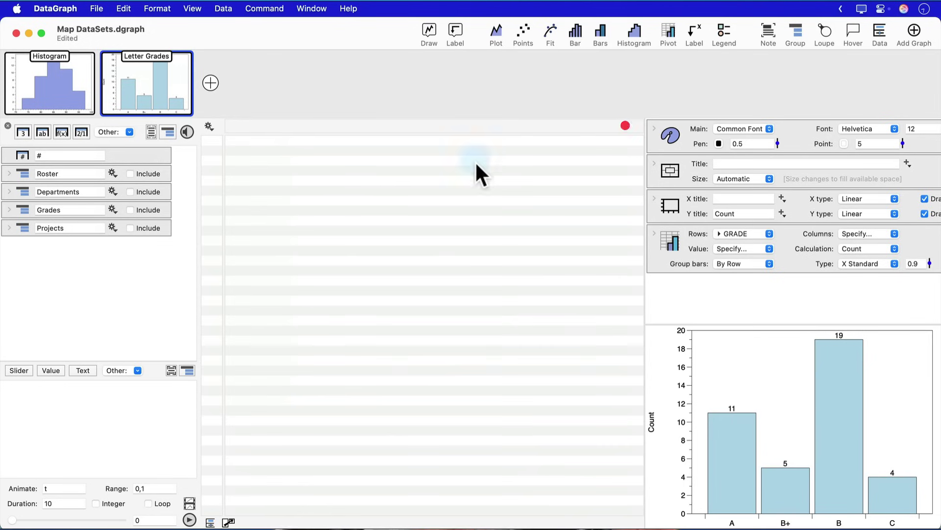
click(125, 8)
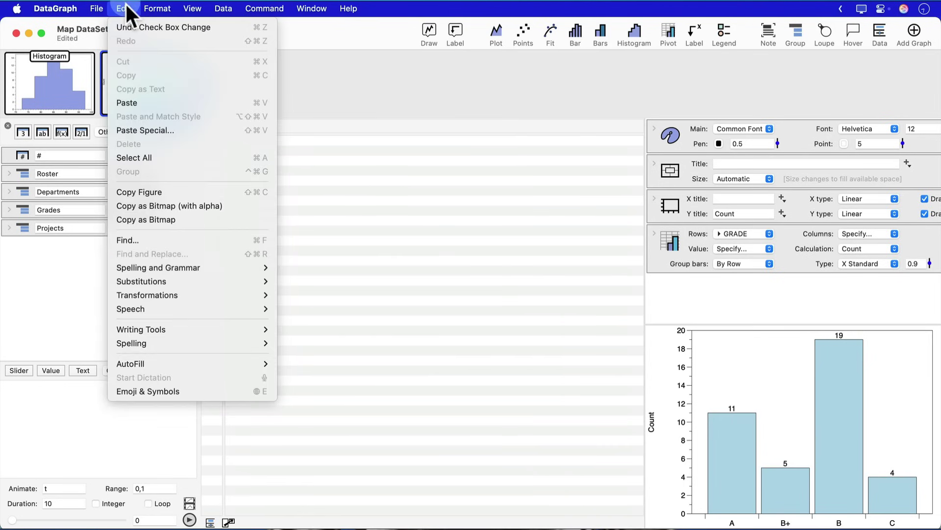
click(134, 102)
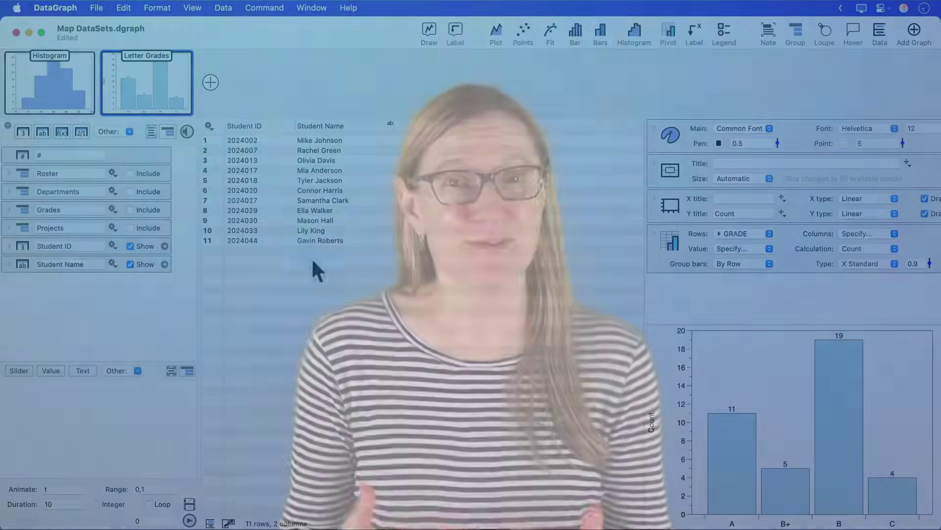